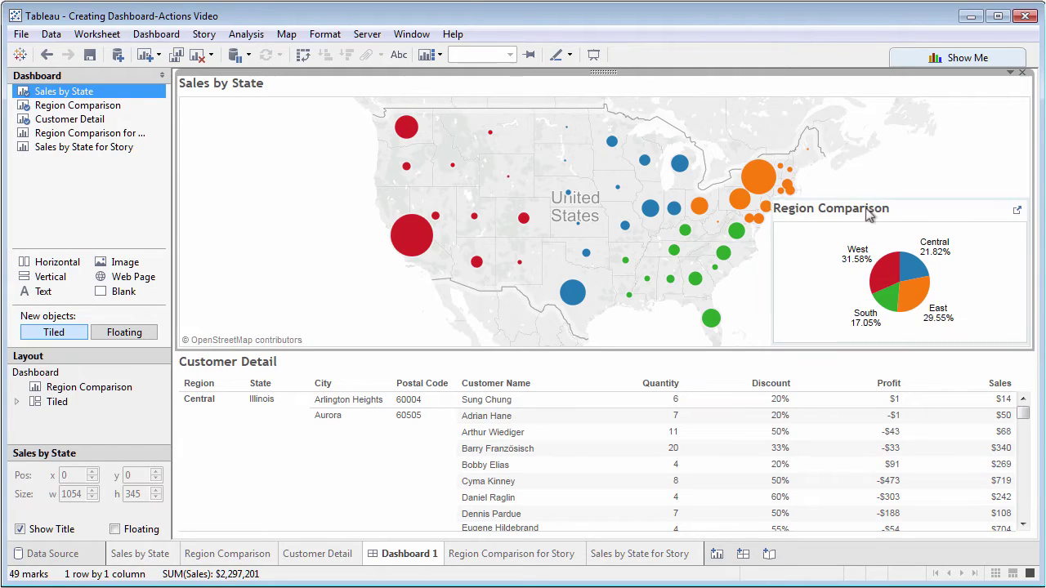
Turn on Use as Filter for the floating Region Comparison pie chart
click(917, 224)
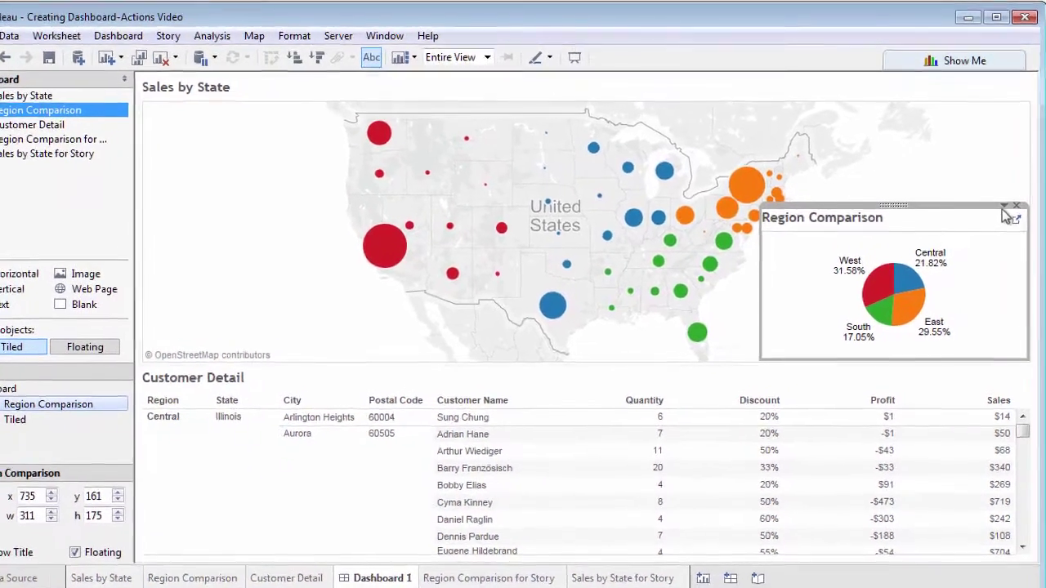
click(1005, 198)
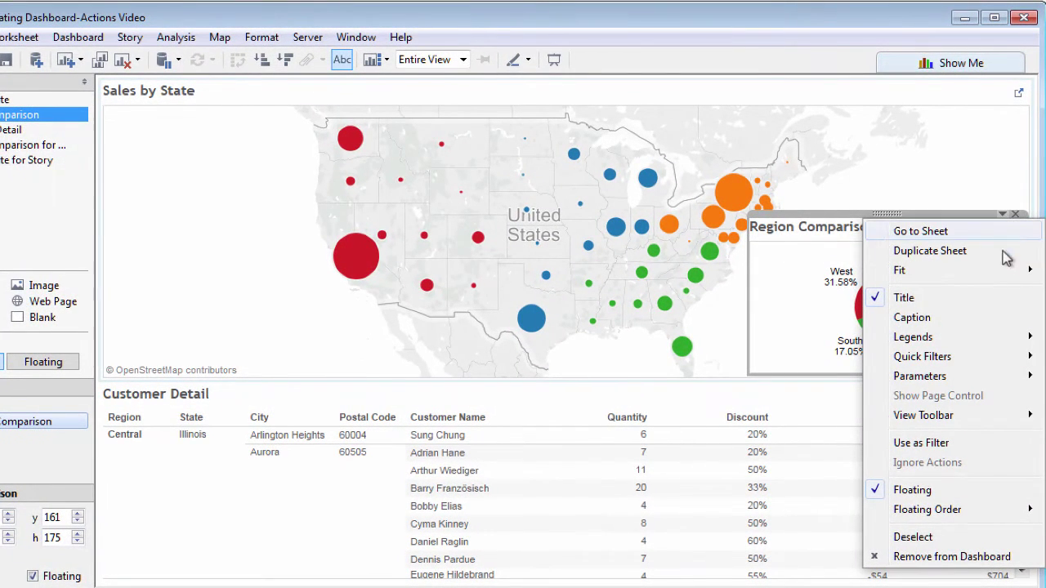
click(932, 443)
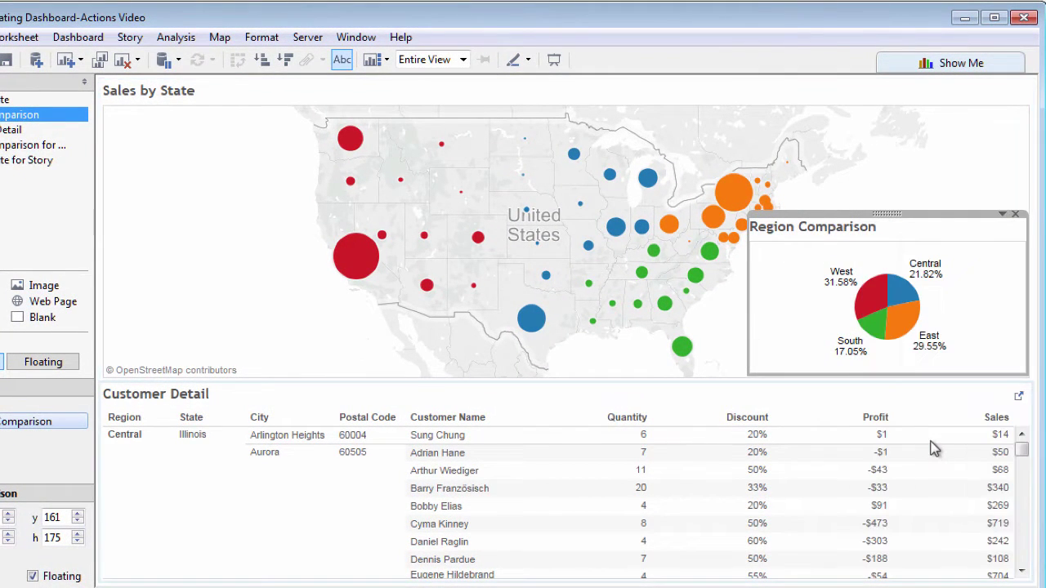
Test the filter on the Central, West, South and East slices, then clear the selection
click(904, 295)
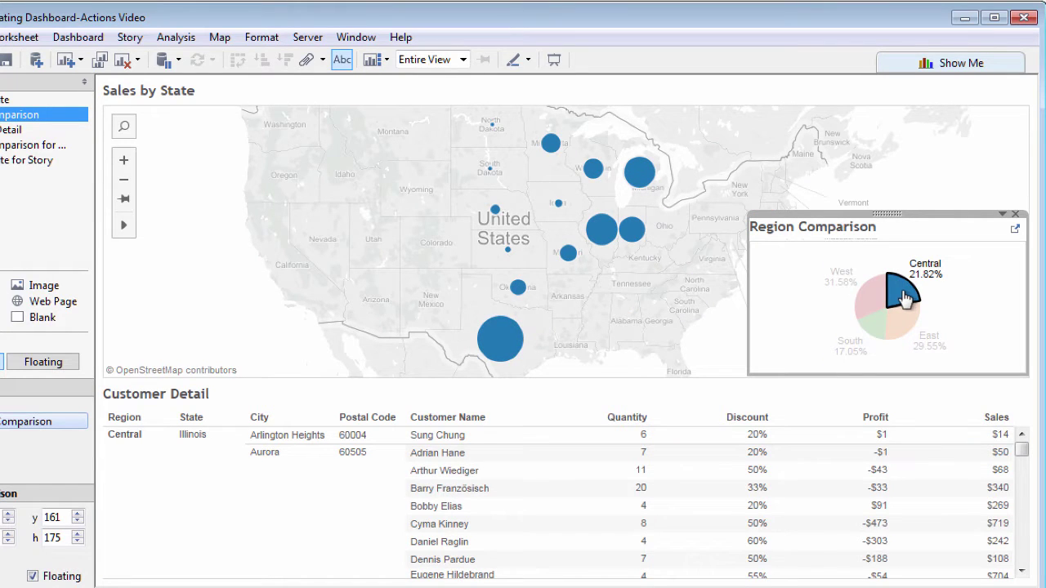
click(877, 300)
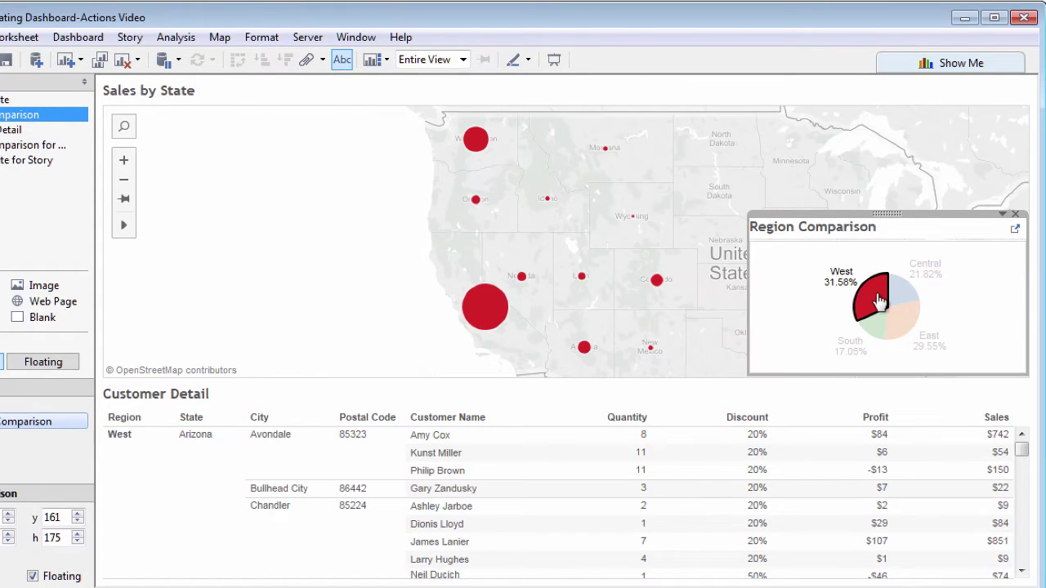
click(876, 327)
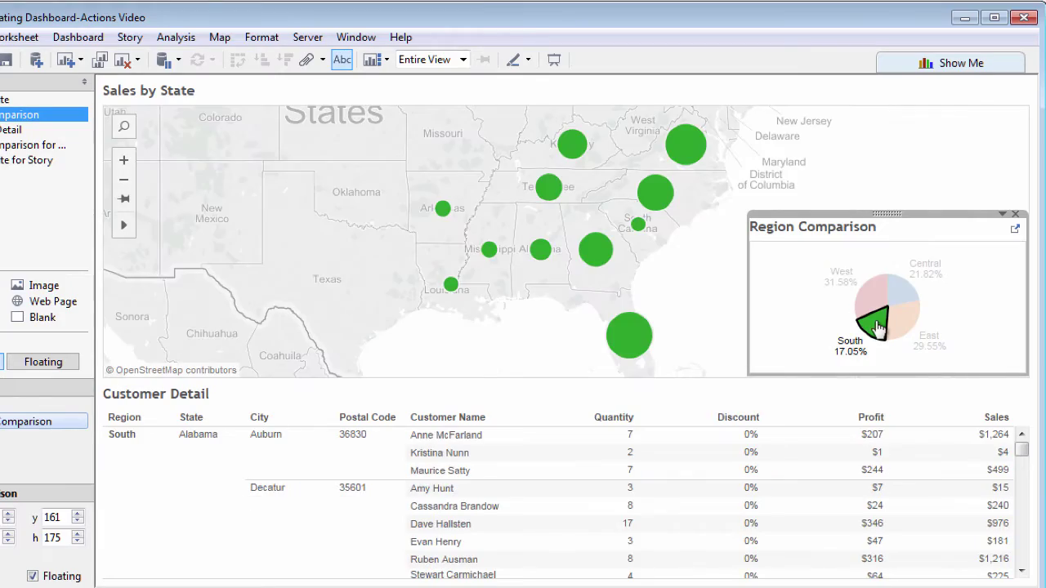
click(895, 325)
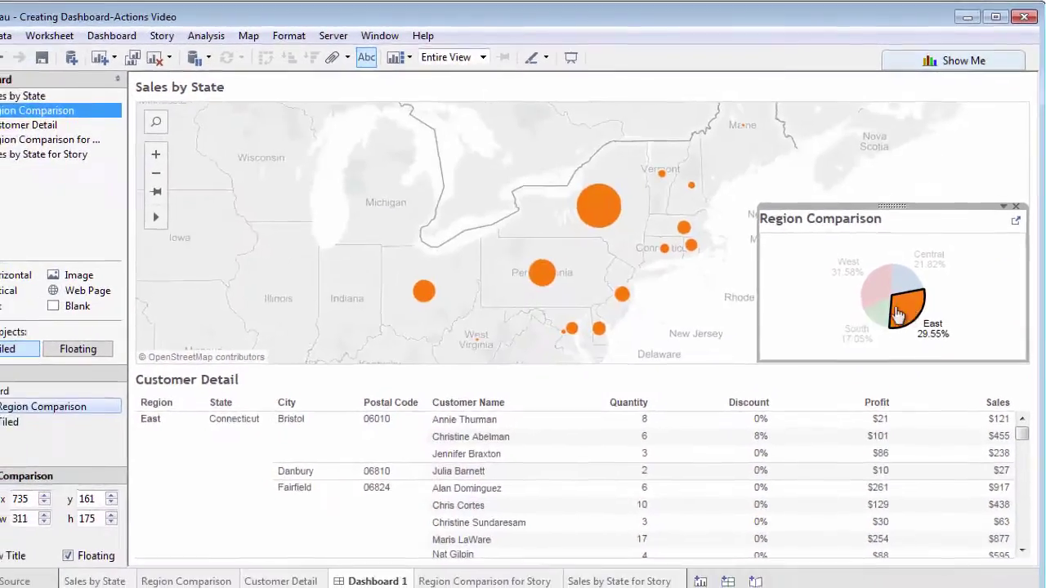
click(807, 306)
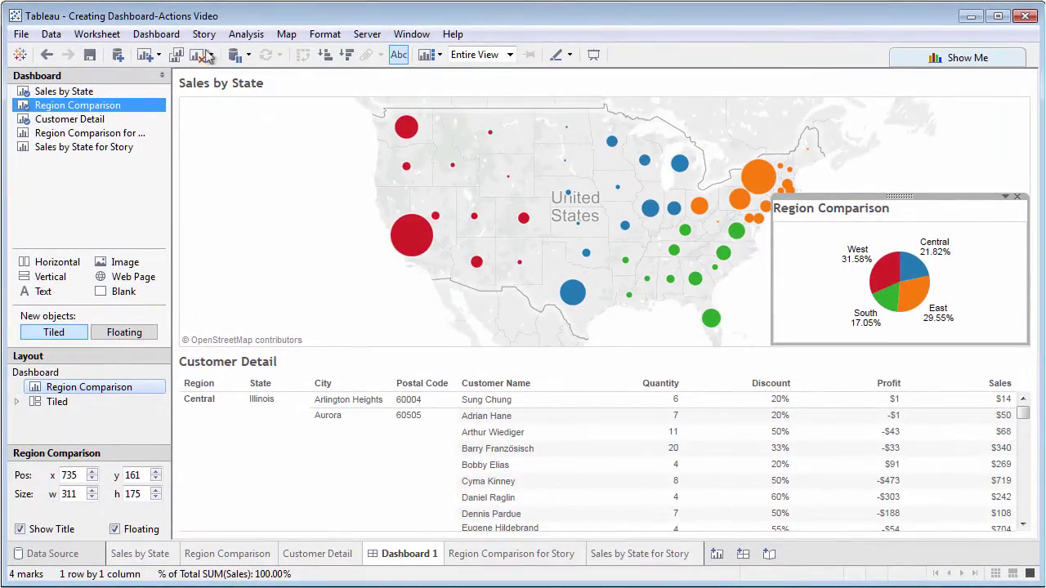
Remove the generated Filter 1 action from Dashboard 1's actions list
click(155, 34)
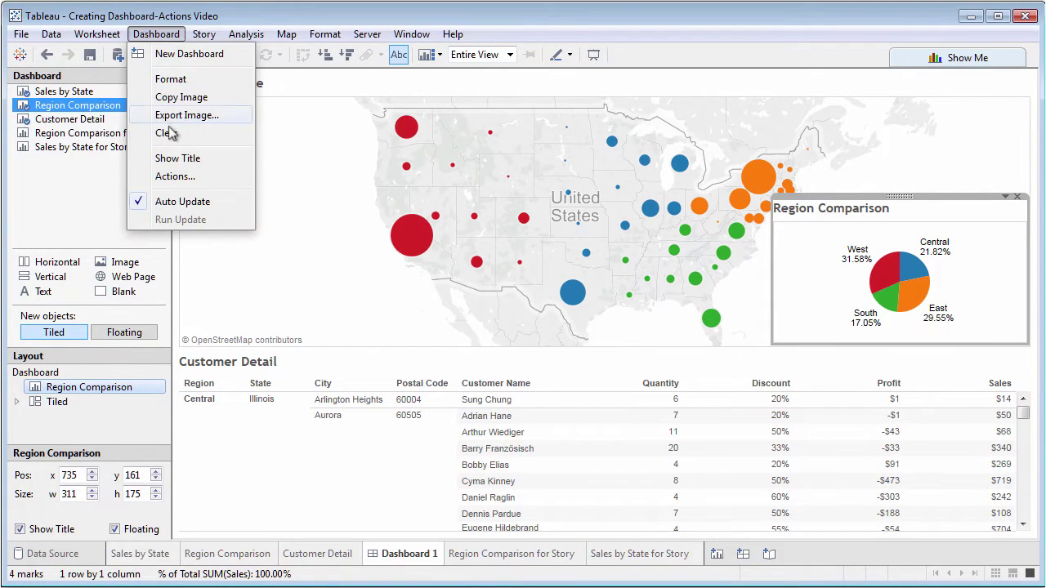
click(175, 176)
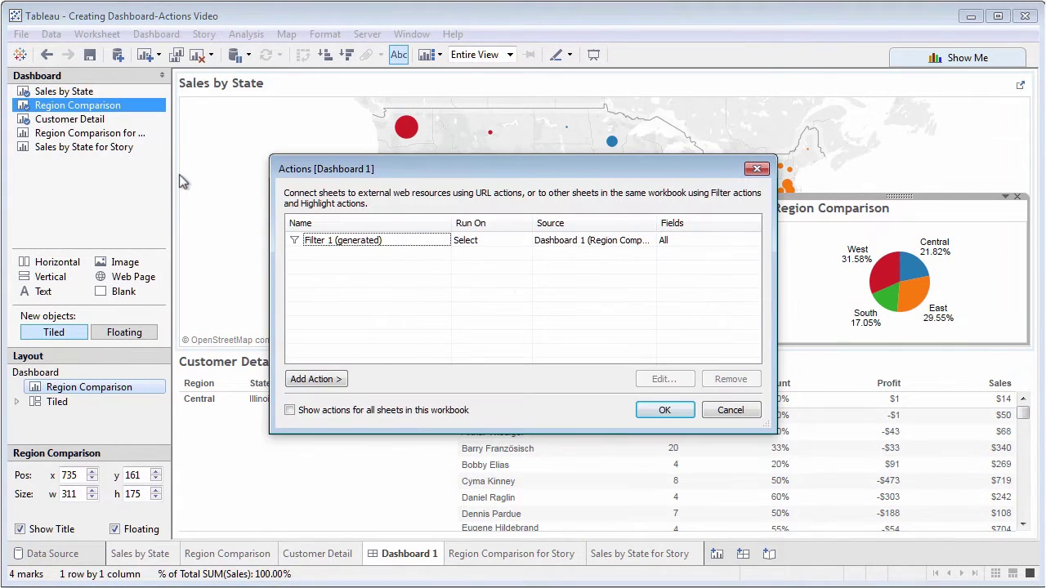
click(319, 243)
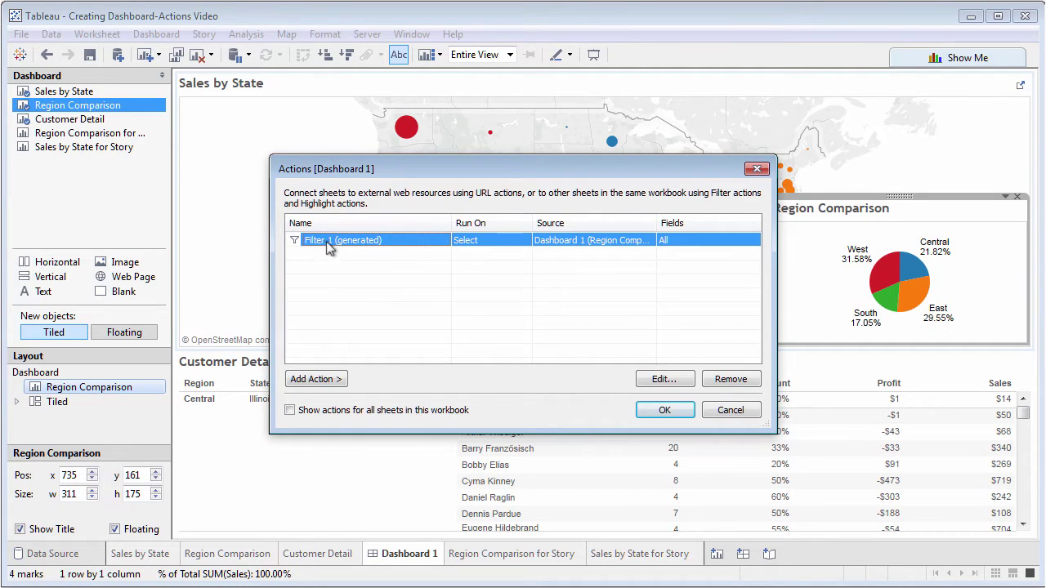
click(722, 381)
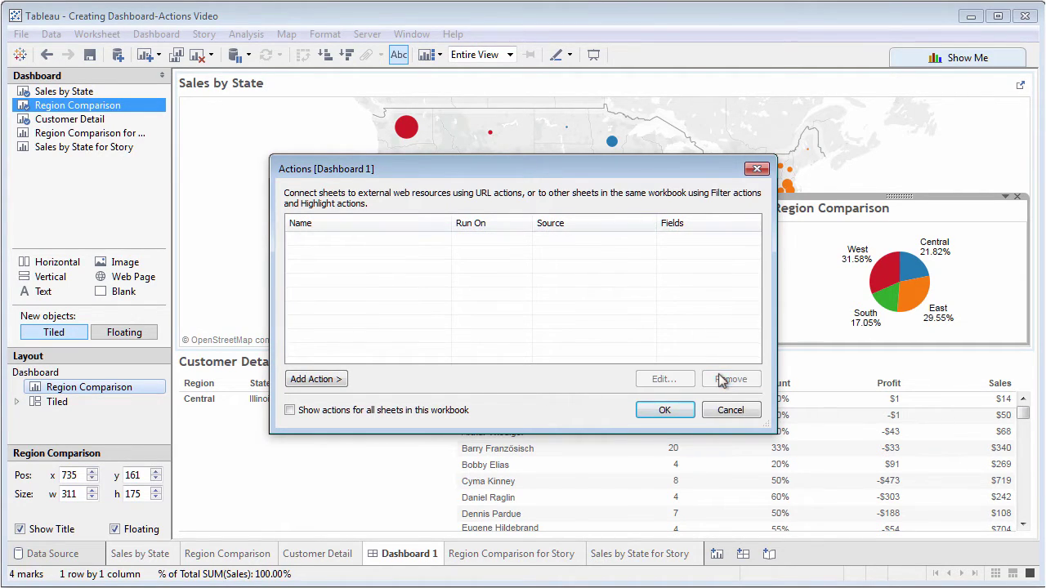
click(666, 410)
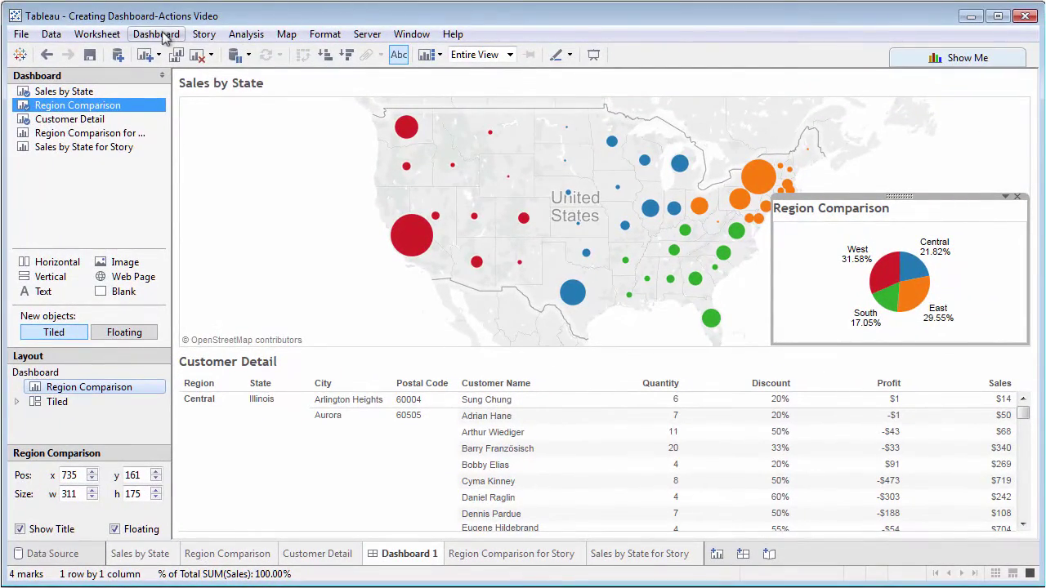
Add a new dashboard highlight action set to run on hover
click(156, 36)
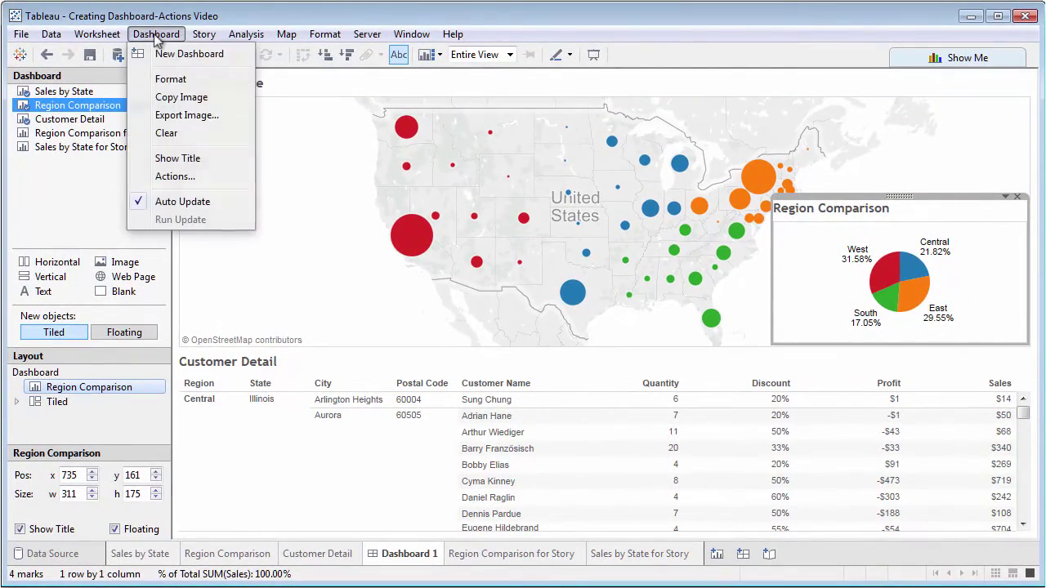
click(175, 175)
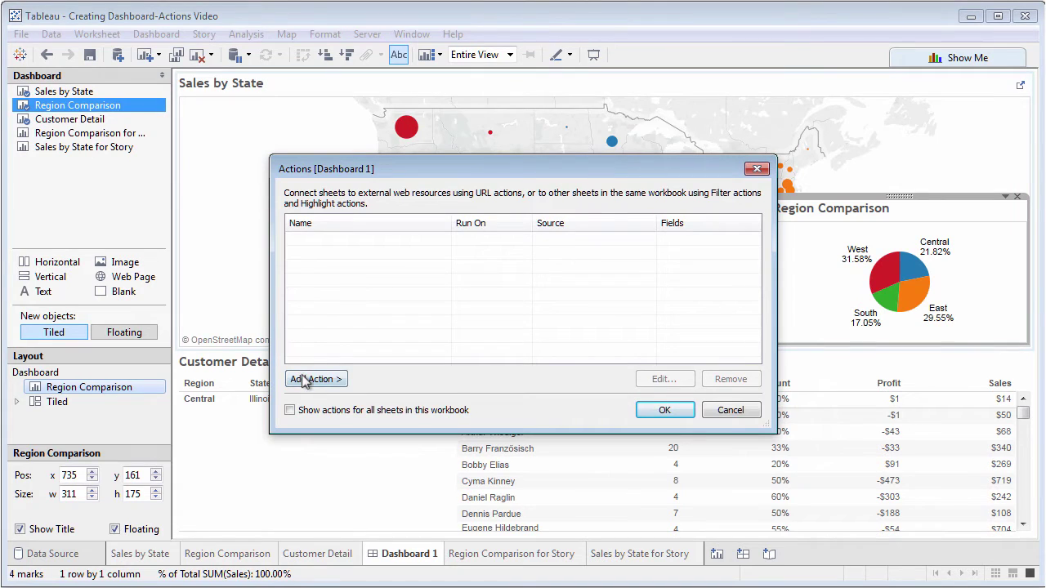
click(304, 379)
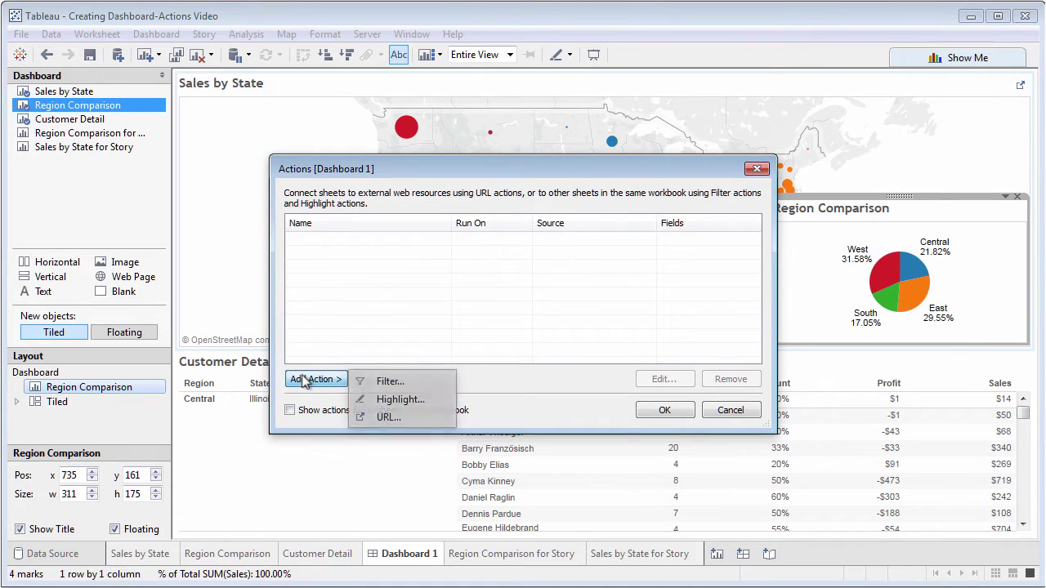
click(397, 400)
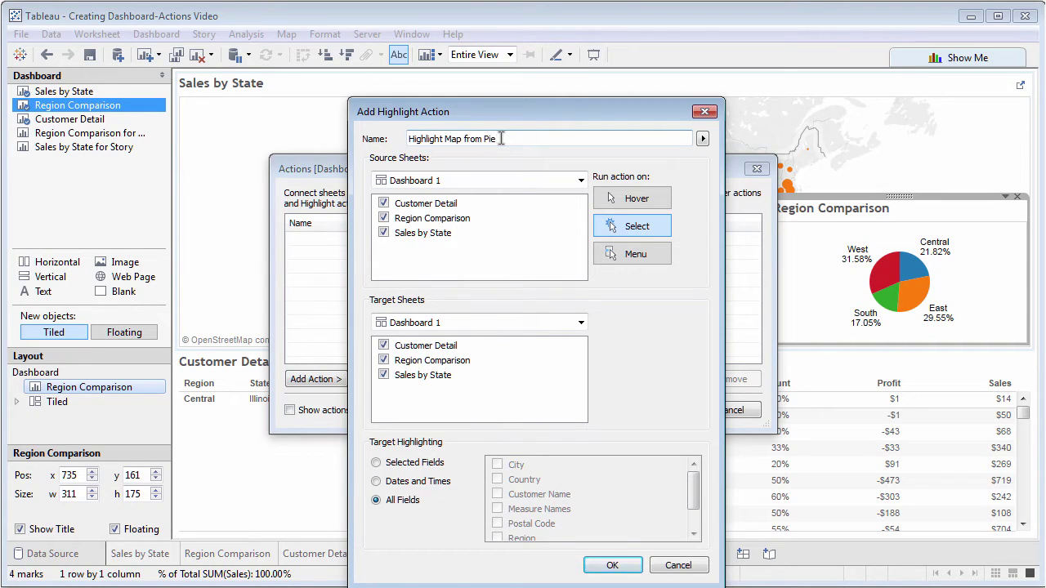
click(621, 203)
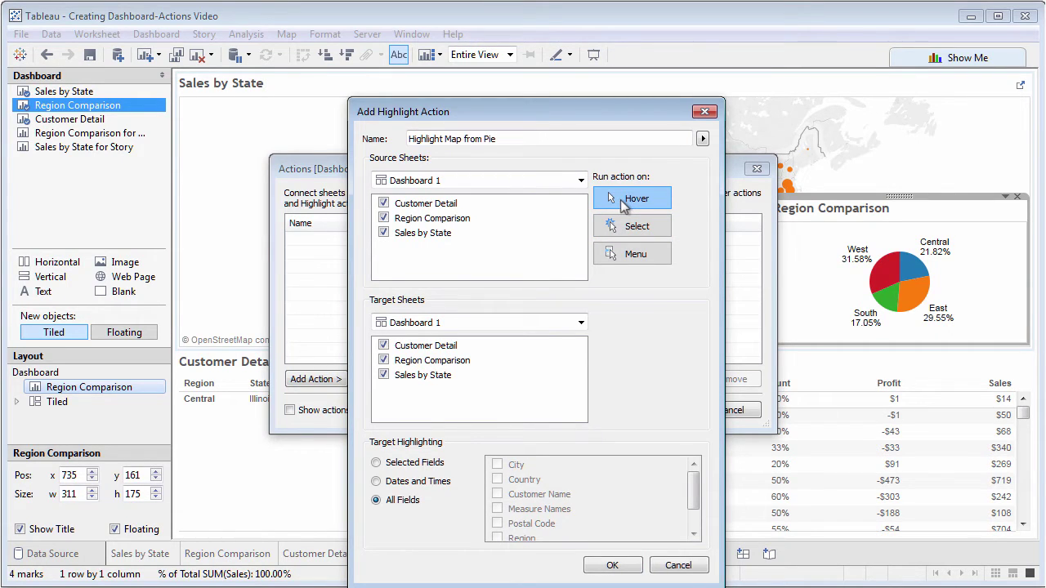
Limit the source to Region Comparison and the target to Sales by State, then save it as Highlight Map from Pie
click(384, 233)
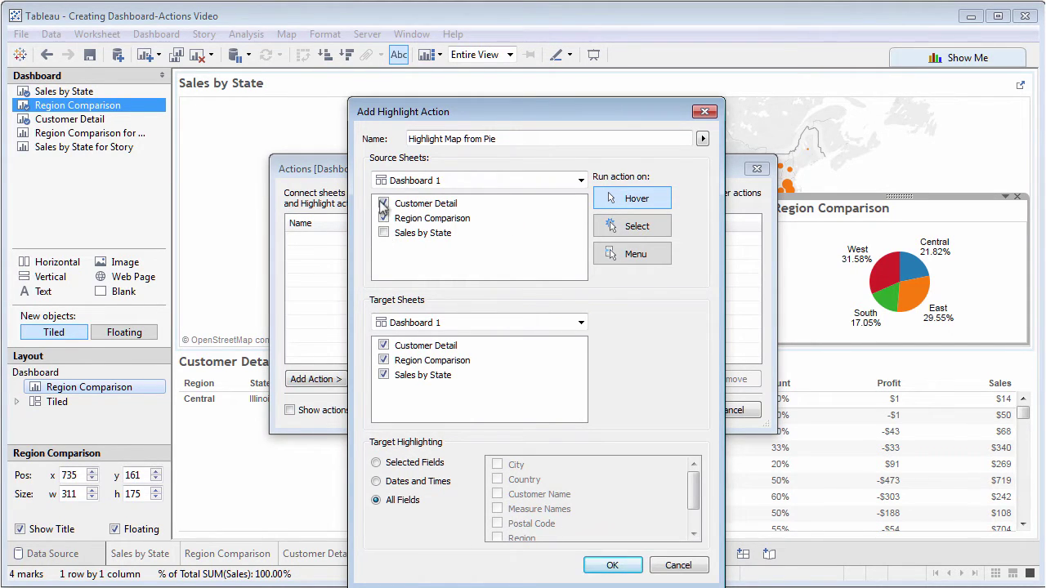
click(384, 204)
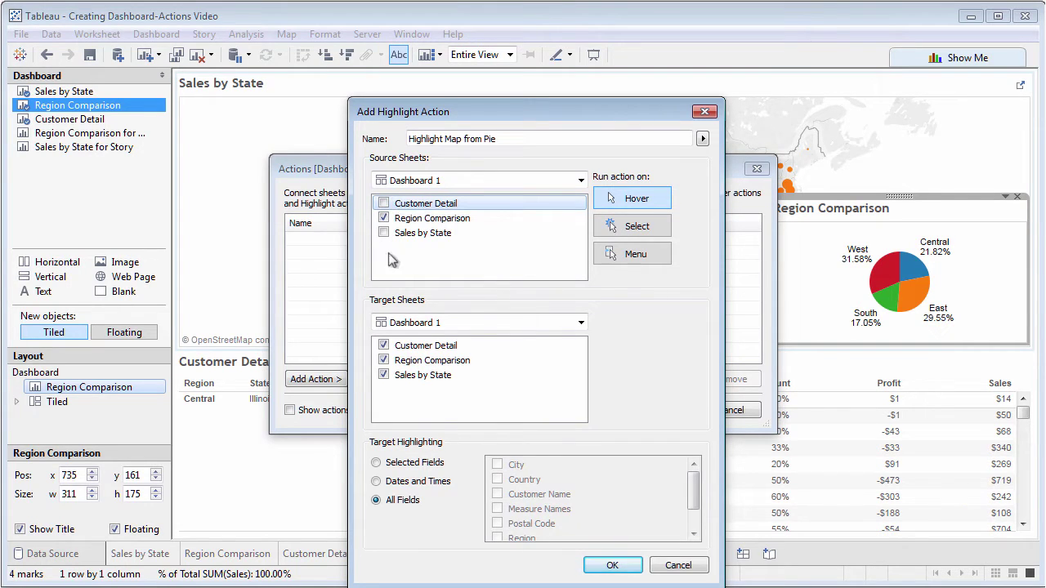
click(385, 345)
click(386, 361)
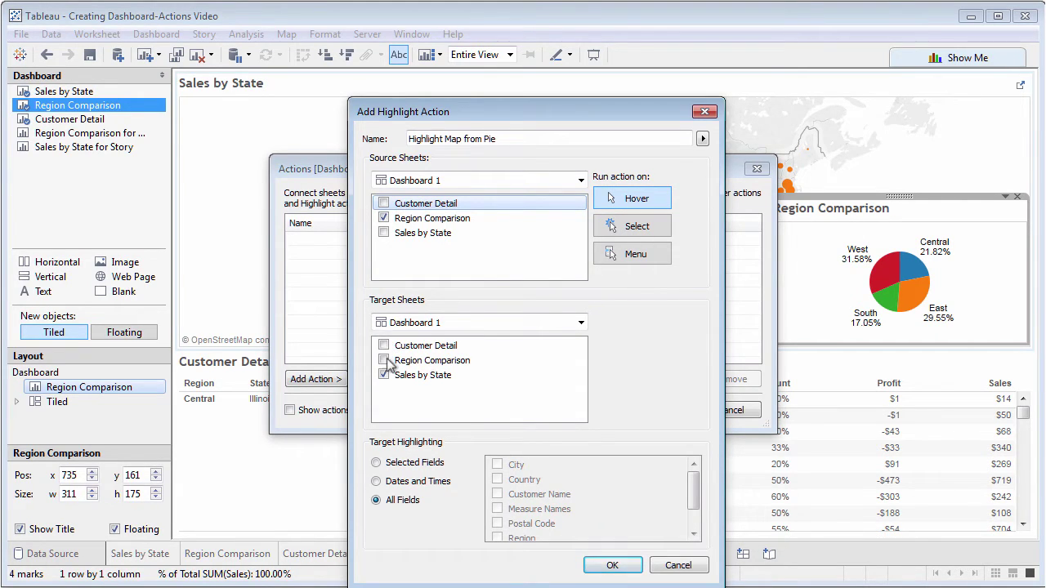
click(609, 565)
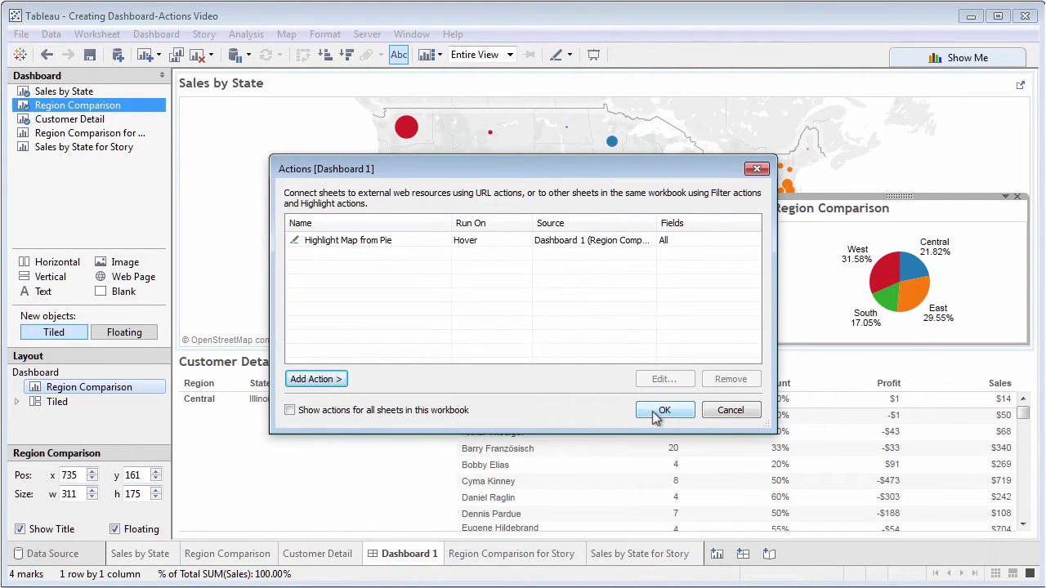
click(661, 411)
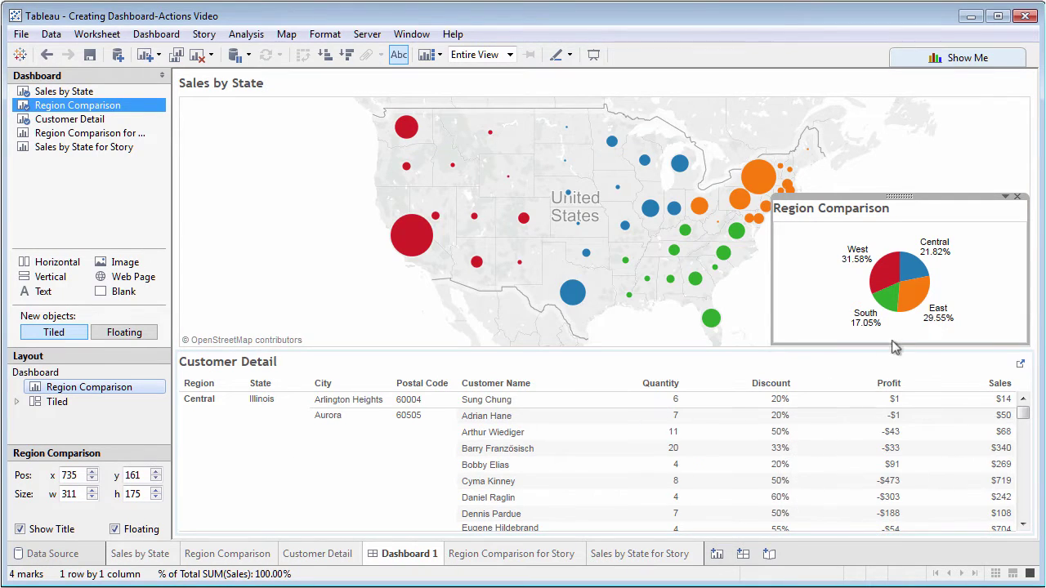
mouse_move(911, 266)
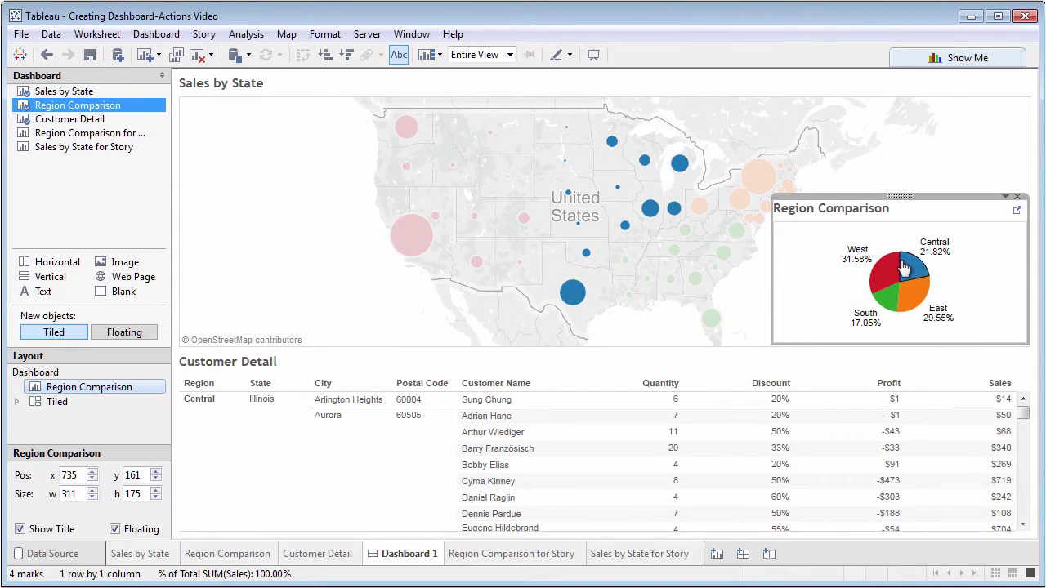
mouse_move(885, 304)
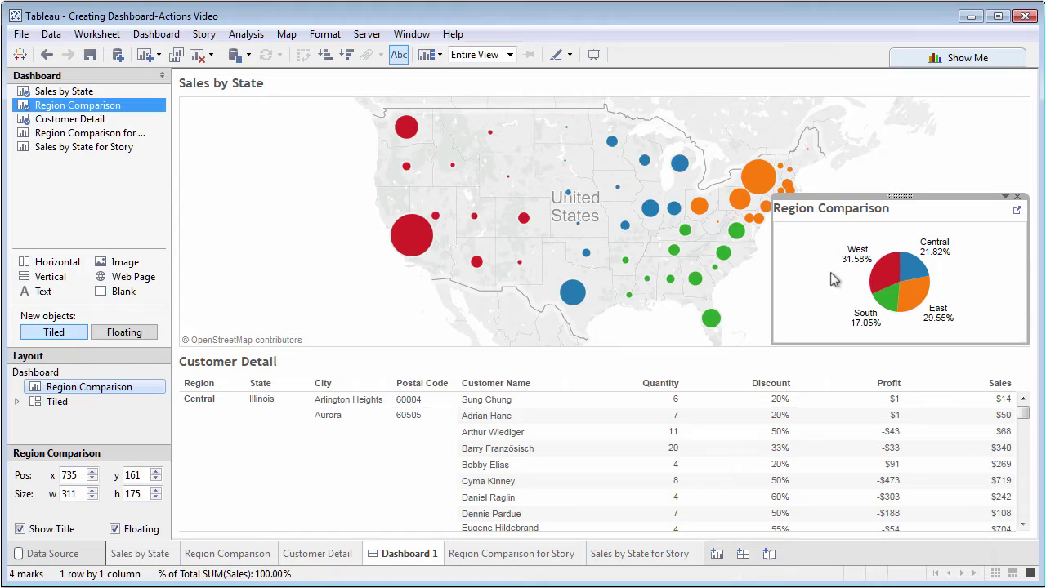
Add a new filter action named 'Drill Down to Customer Detail'
click(155, 34)
click(173, 176)
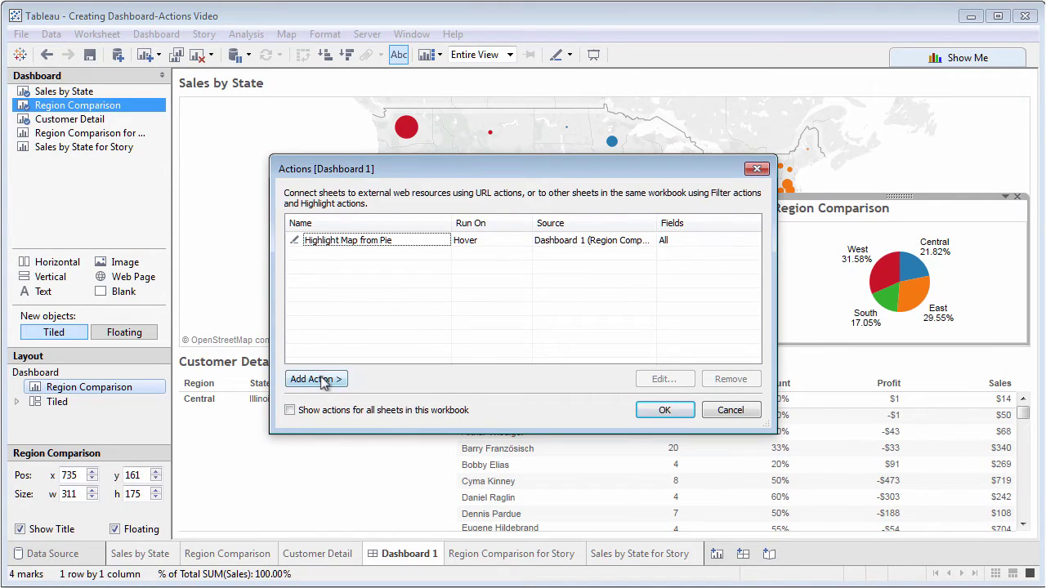
click(319, 380)
click(388, 381)
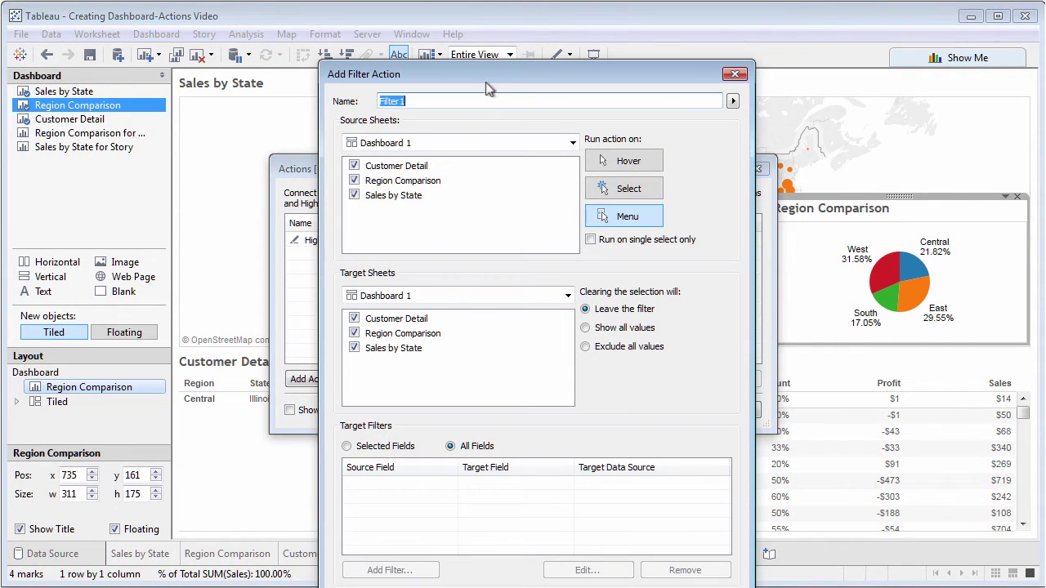
drag(486, 65, 486, 26)
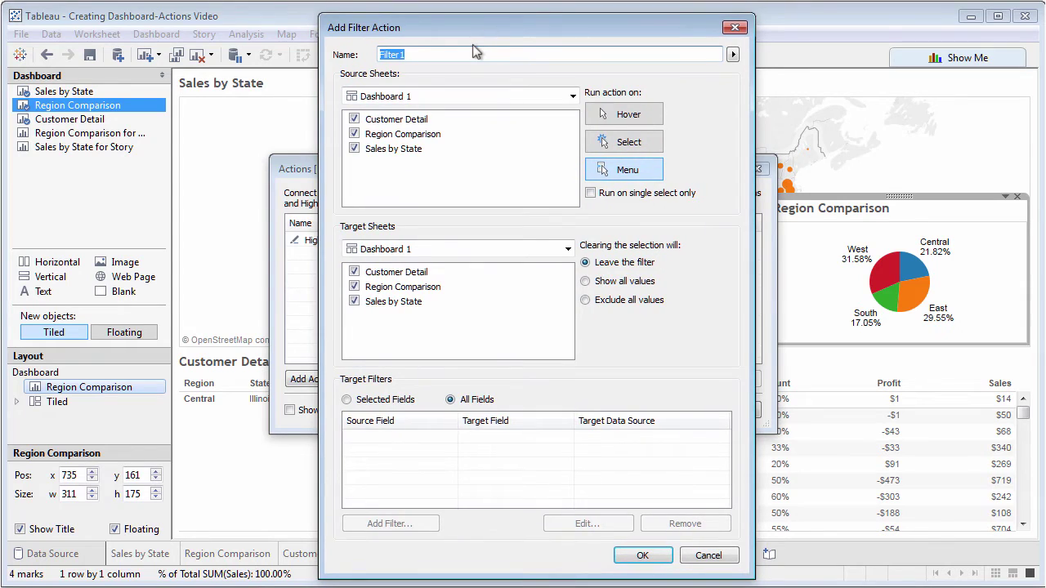
text(Drill Down to Customer Detail)
Run it on Select from Sales by State, targeting Customer Detail, excluding all values when cleared
click(629, 142)
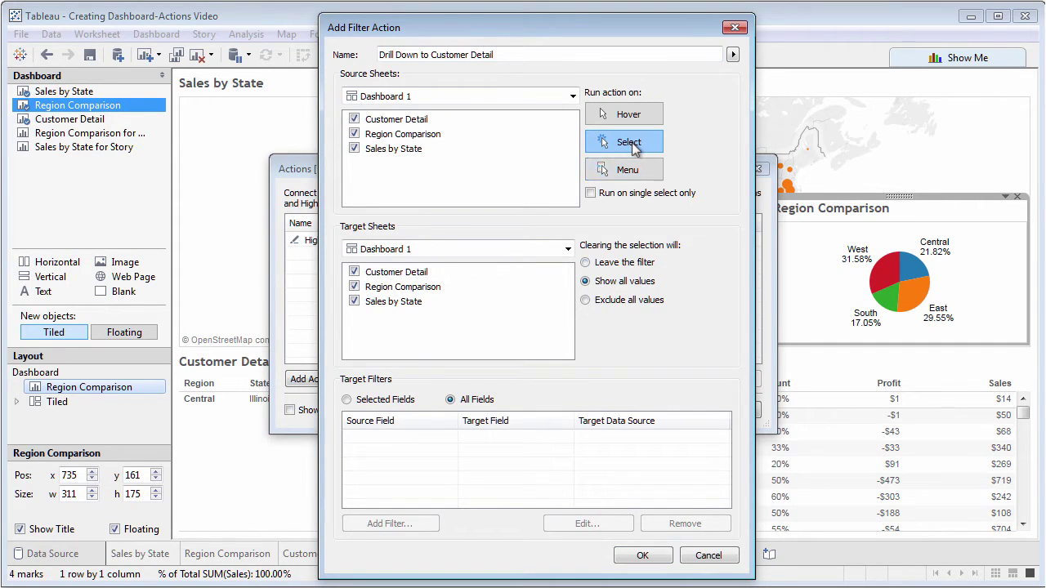
click(355, 120)
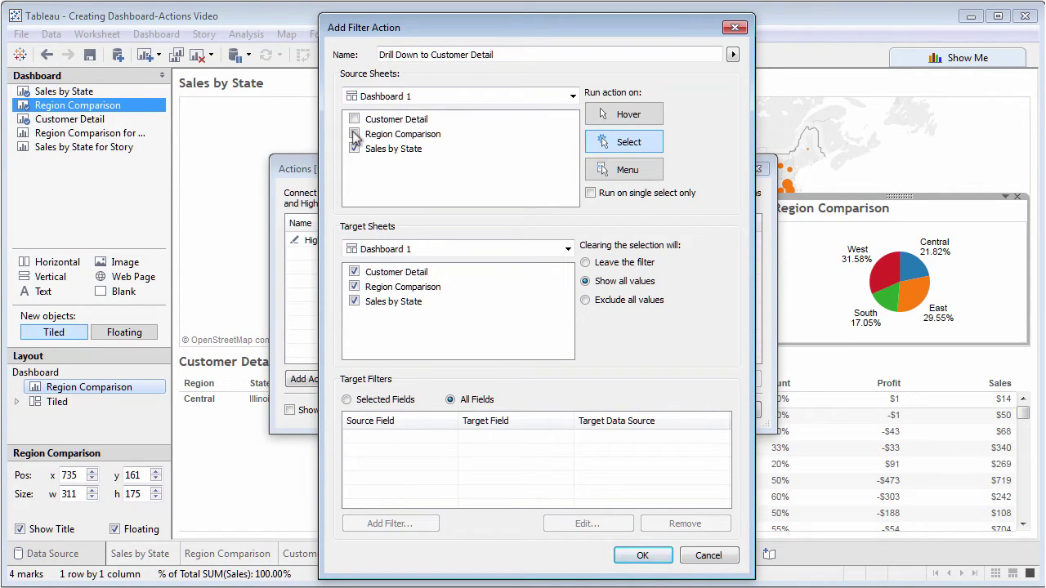
click(355, 134)
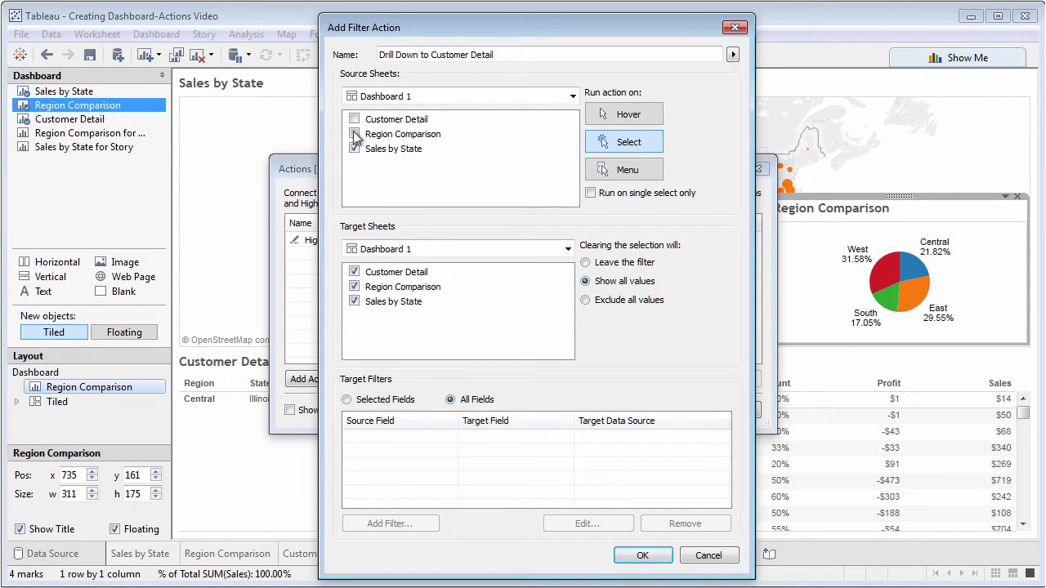
click(355, 302)
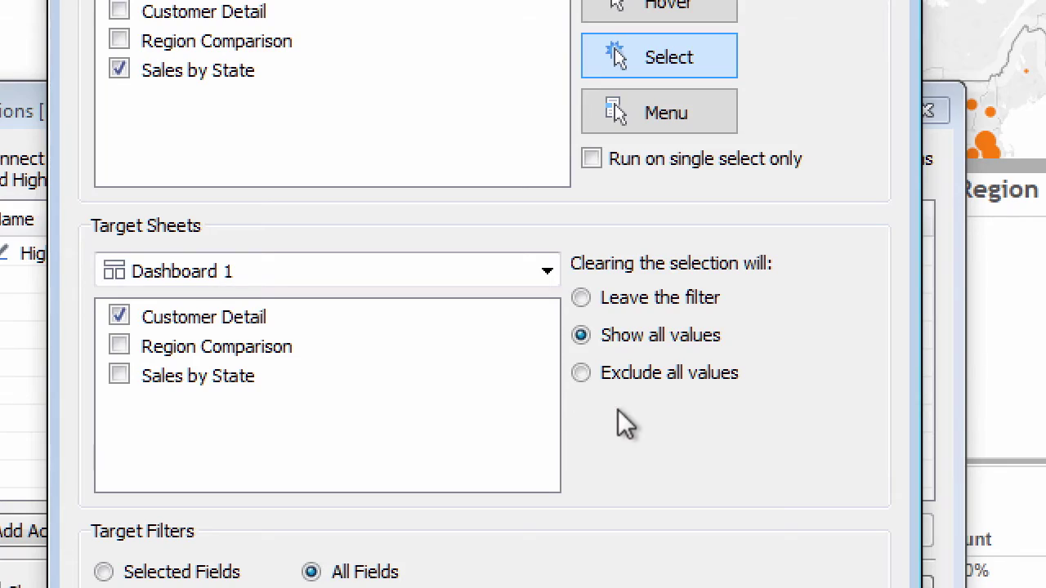
click(581, 373)
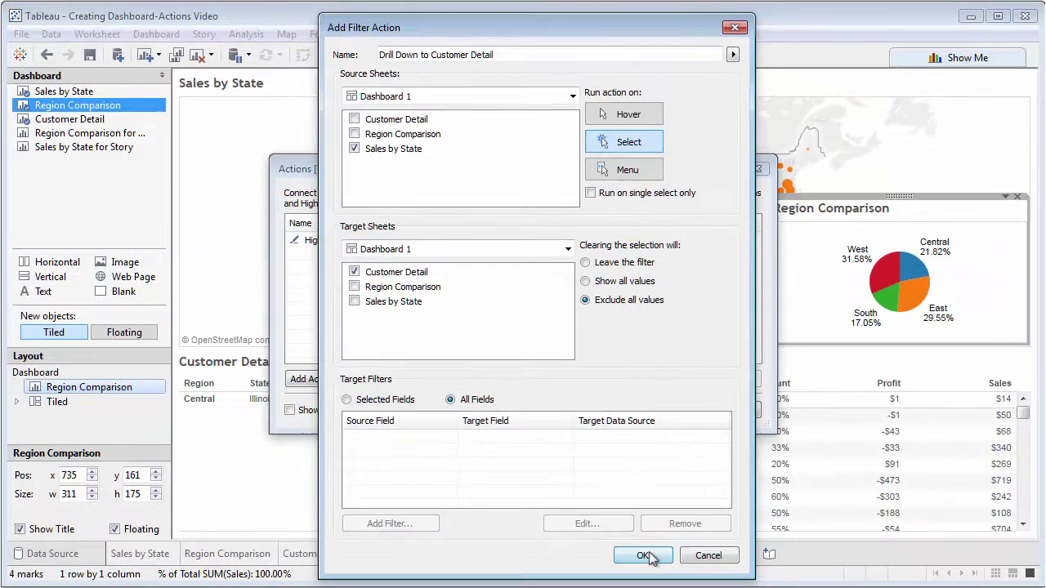
Save the drill-down action and test it on California, Texas, New York and Virginia
click(647, 582)
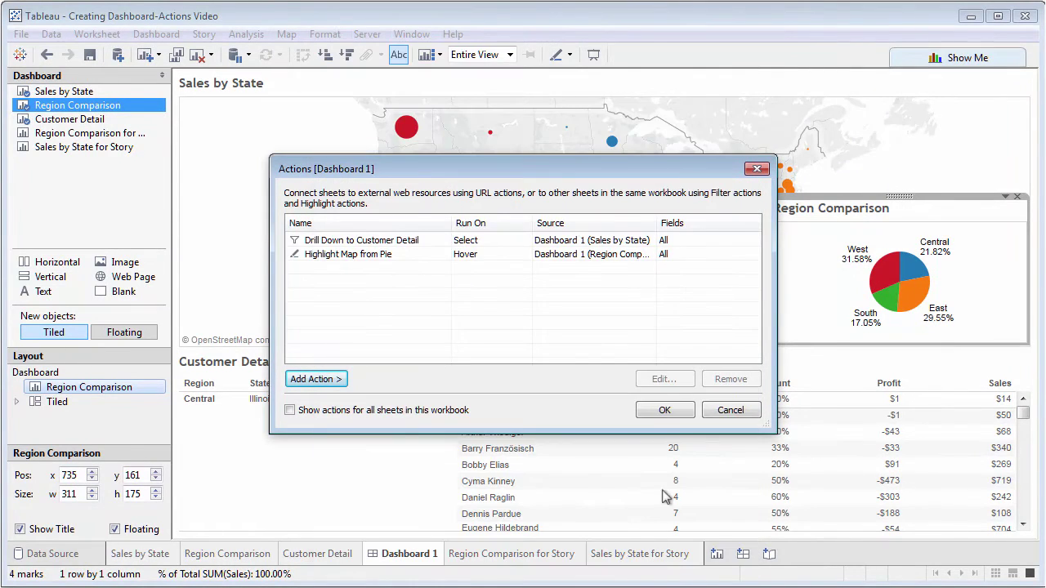
click(664, 410)
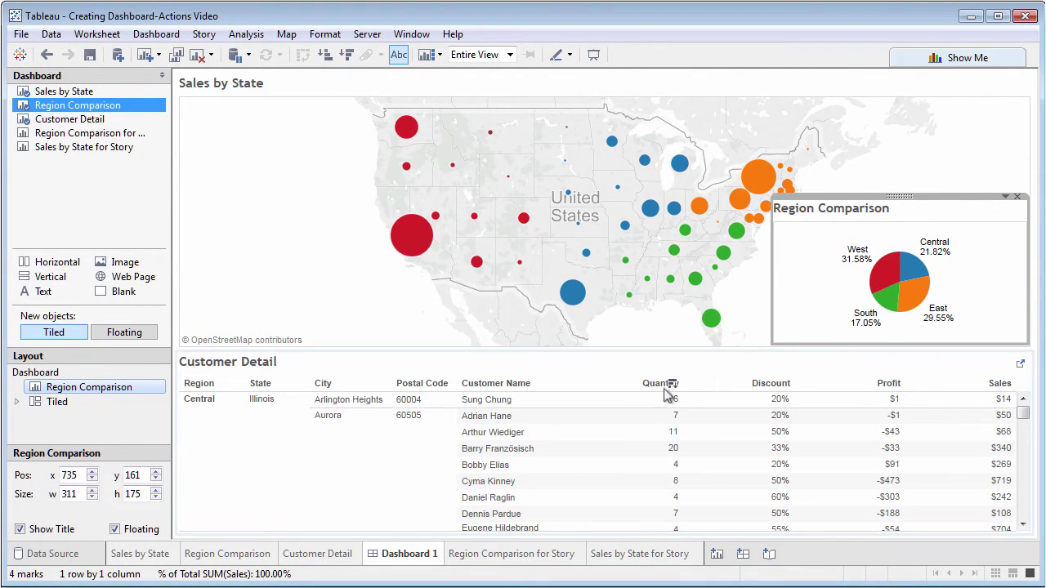
click(428, 226)
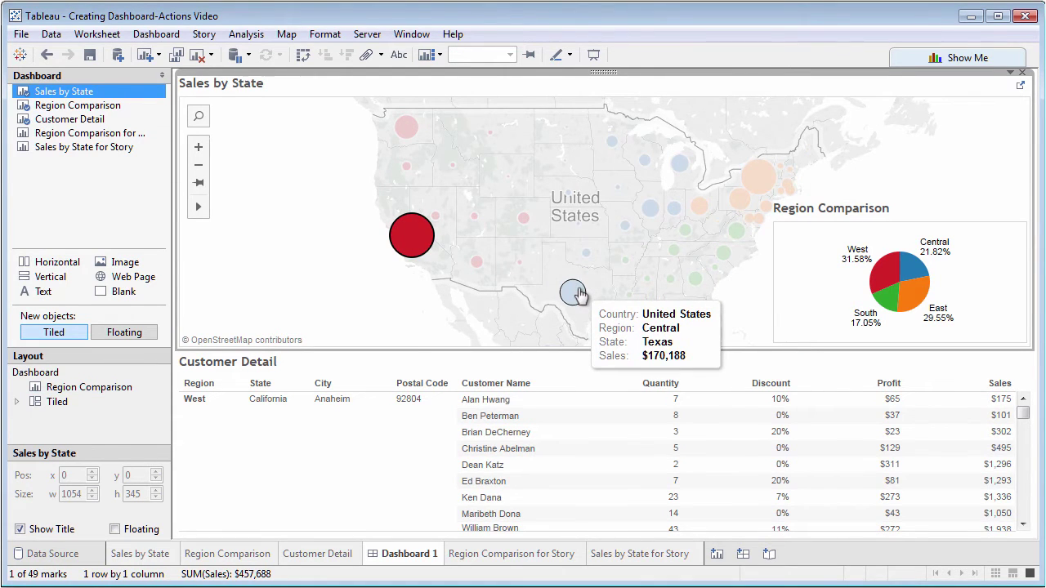
click(574, 293)
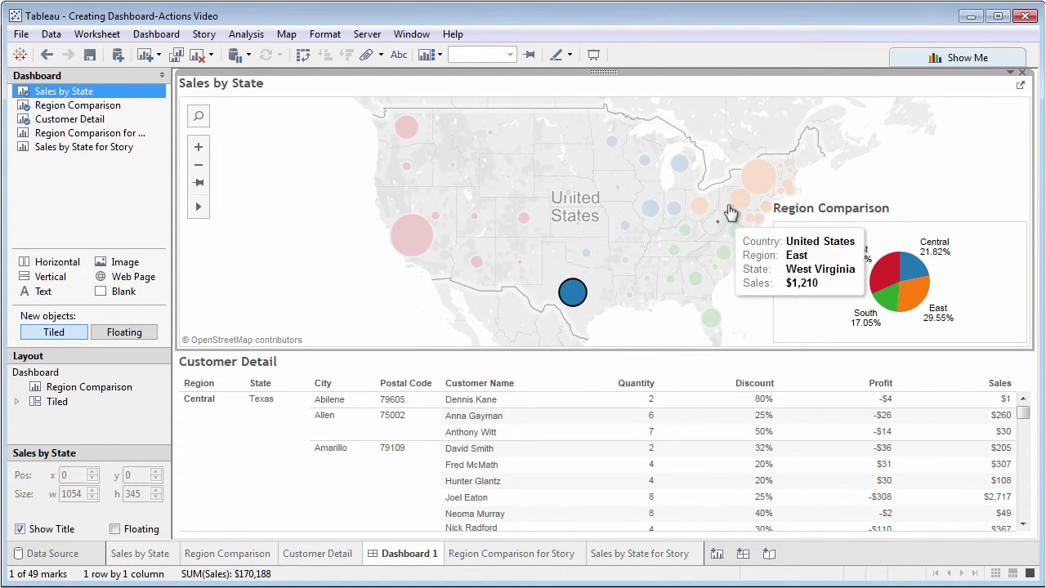
click(756, 183)
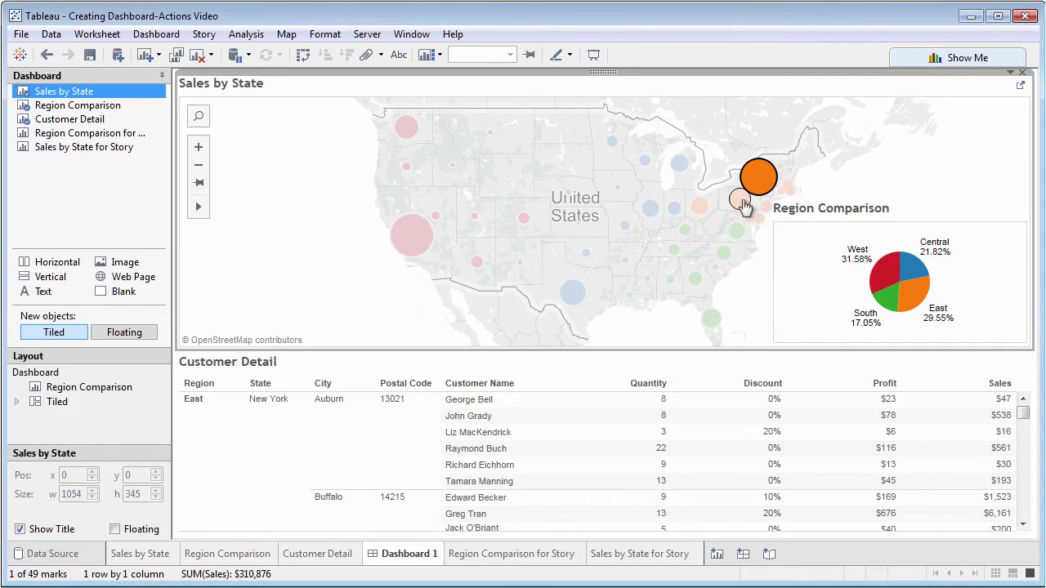
click(738, 232)
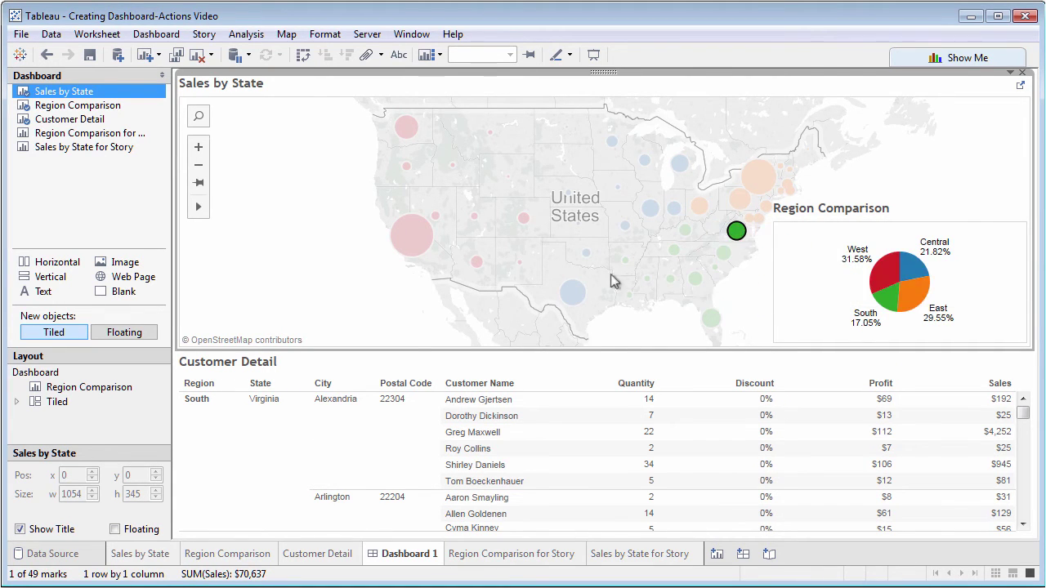
Multi-select Texas, New York and California, clear the selection, then reselect California
ctrl+click(573, 294)
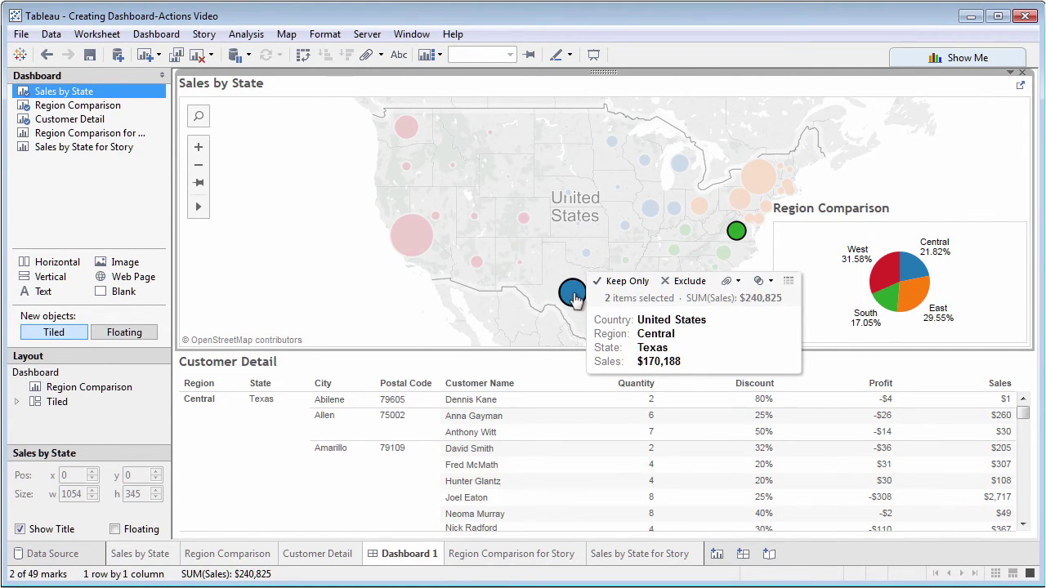
ctrl+click(750, 184)
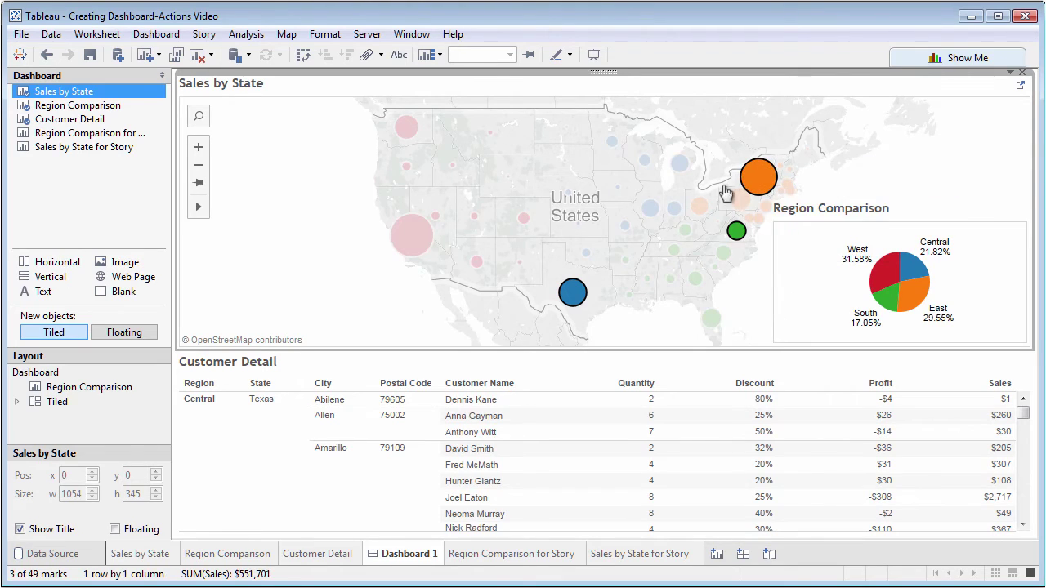
ctrl+click(425, 237)
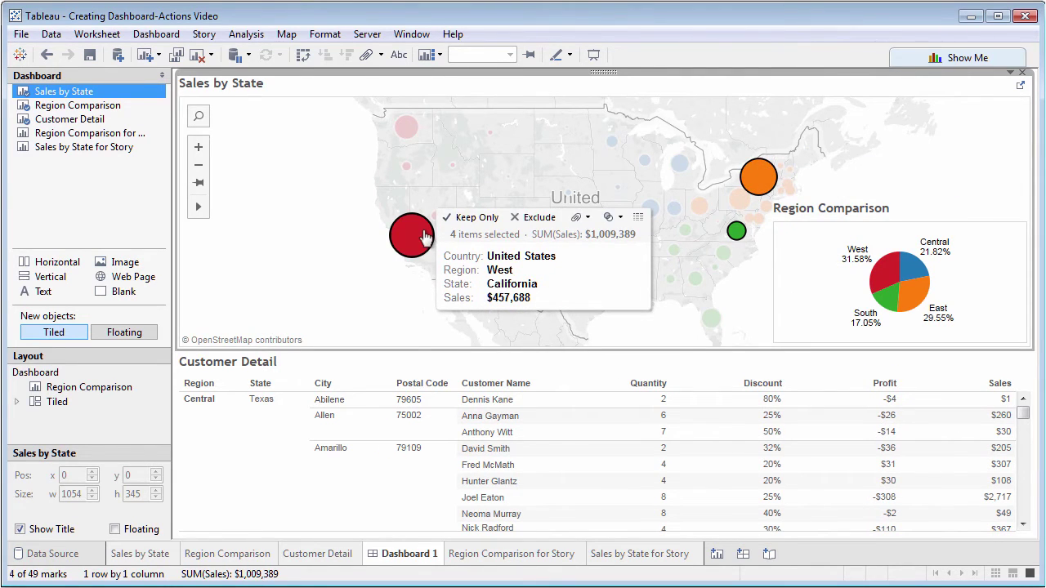
click(362, 227)
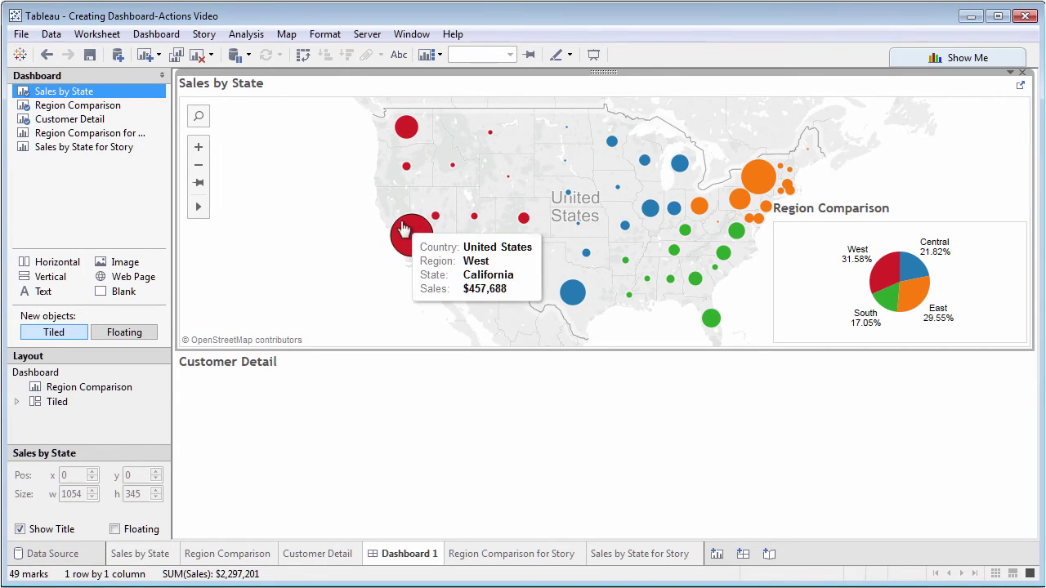
click(408, 222)
Add a new URL action to Dashboard 1 through Dashboard > Actions
click(156, 34)
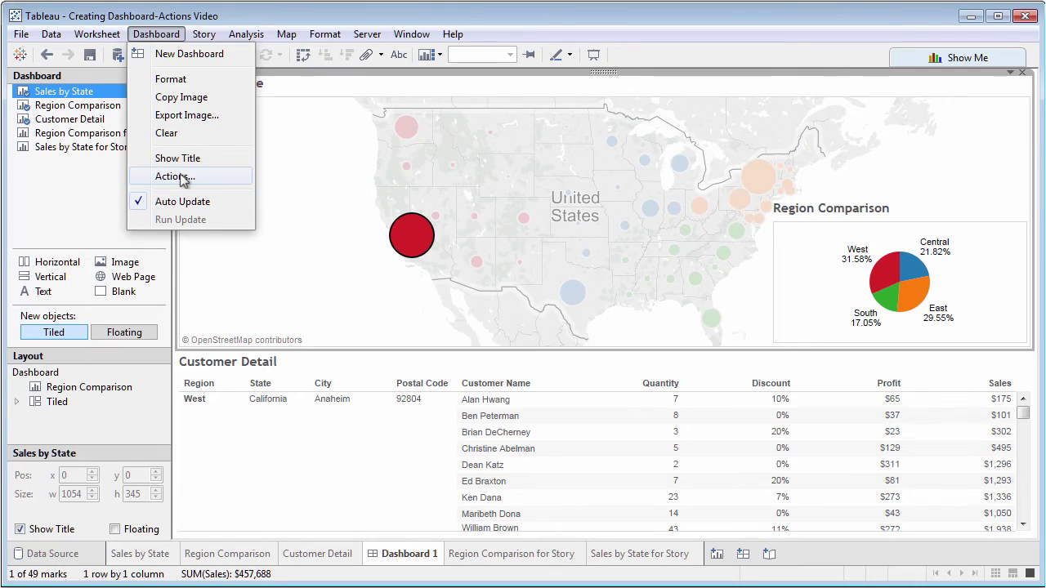
click(181, 177)
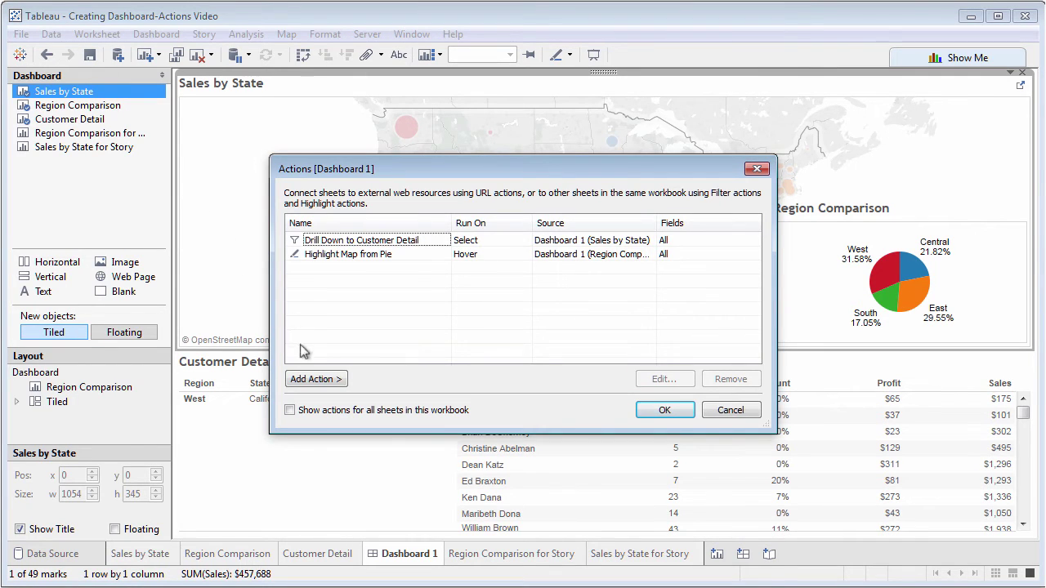
click(325, 380)
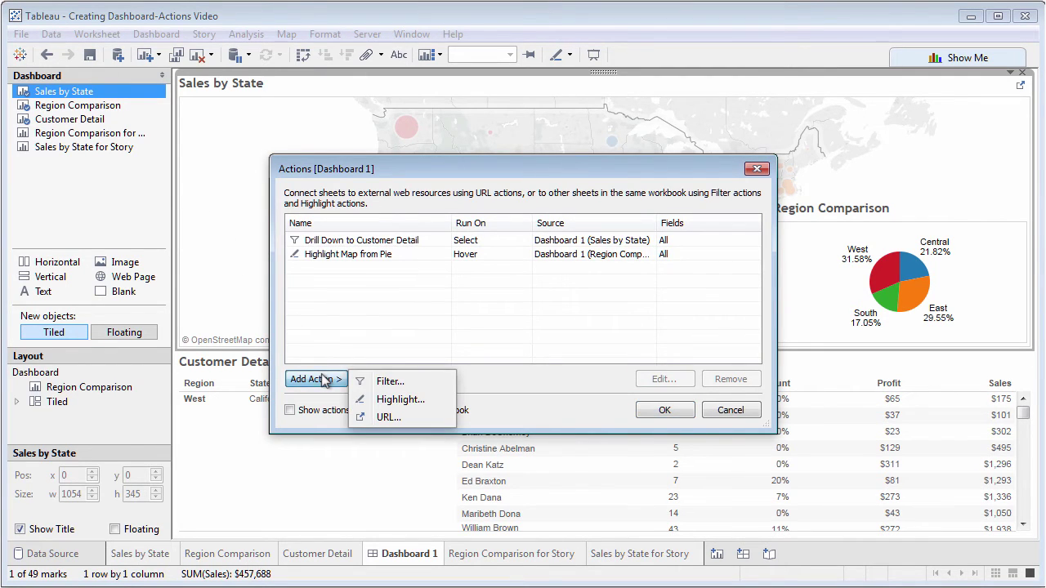
click(390, 417)
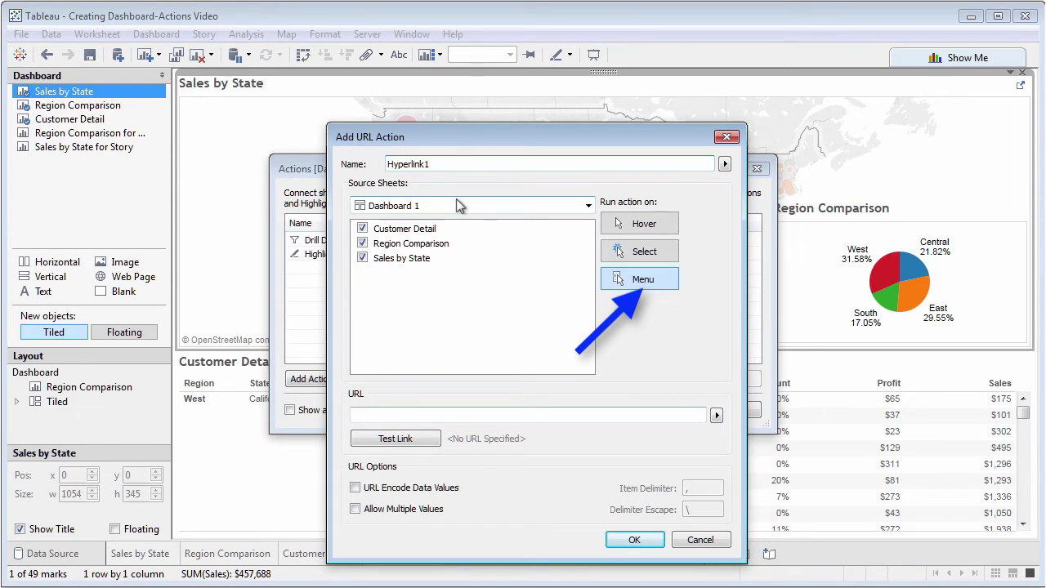
Name the action 'Google Search for <Customer Name>' with Customer Detail as its only source
drag(450, 164, 382, 166)
text(Go)
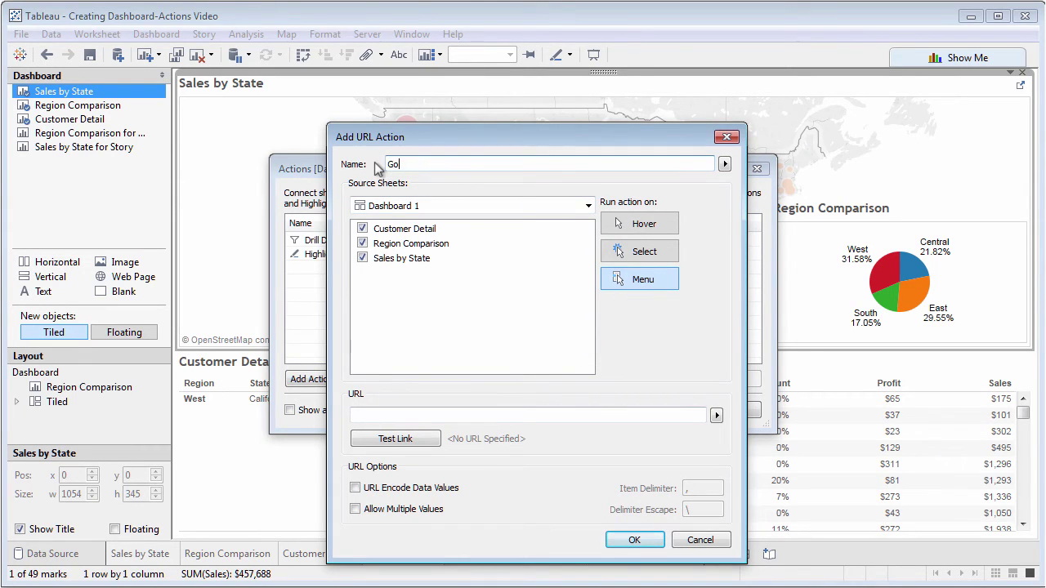
text(ogle Search for)
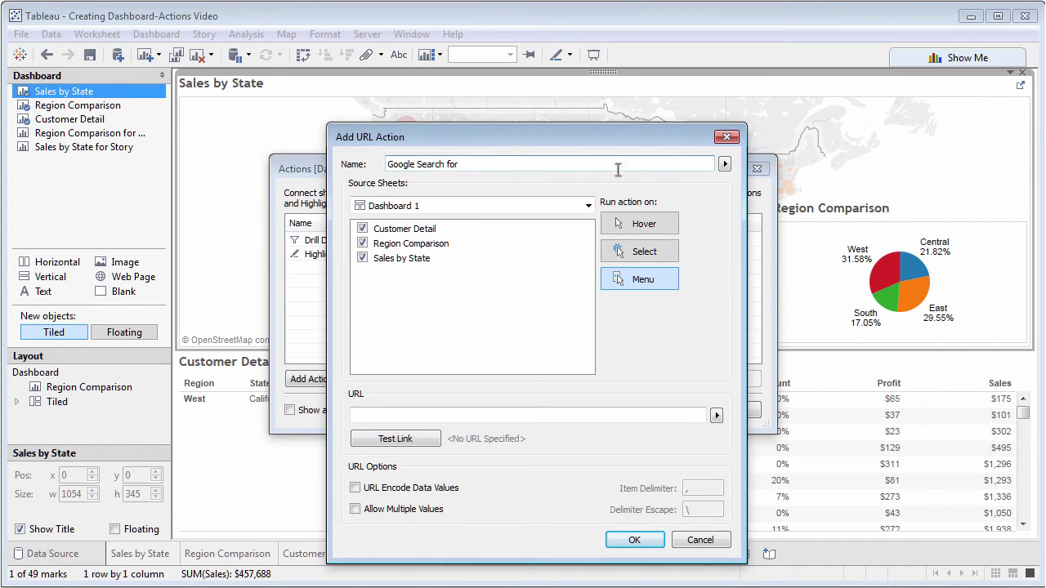
click(724, 164)
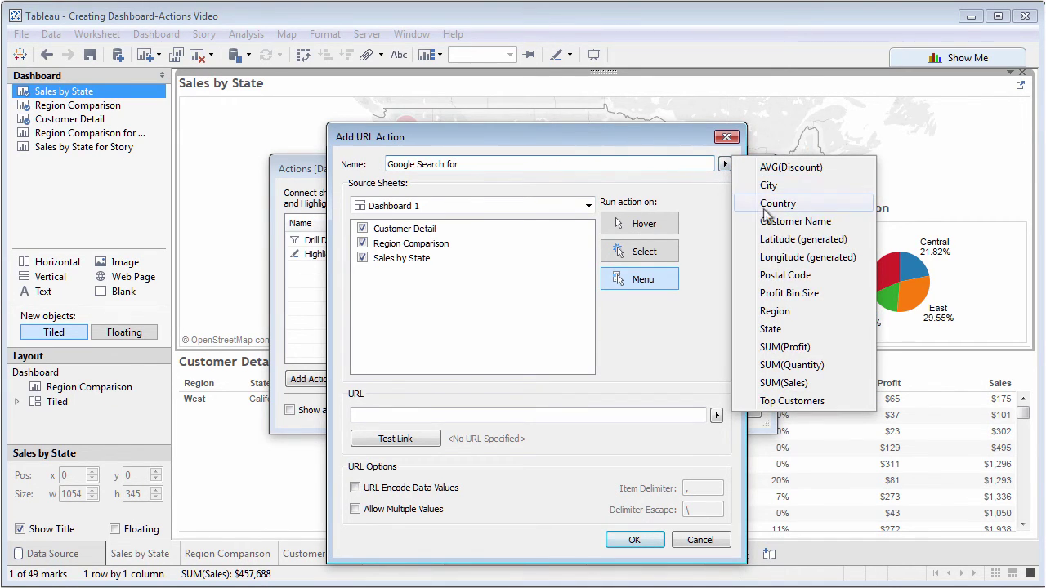
click(786, 227)
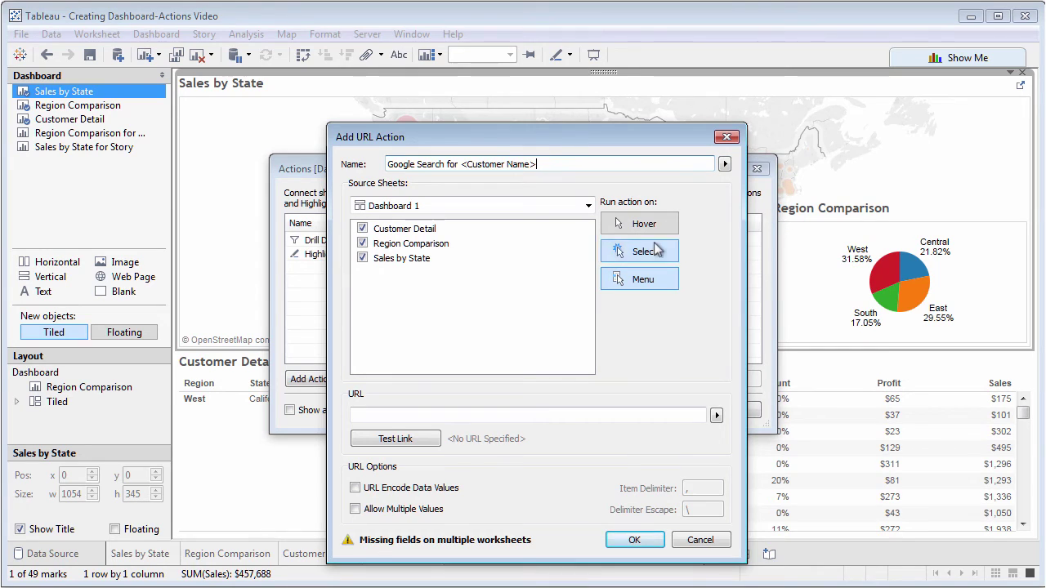
click(362, 243)
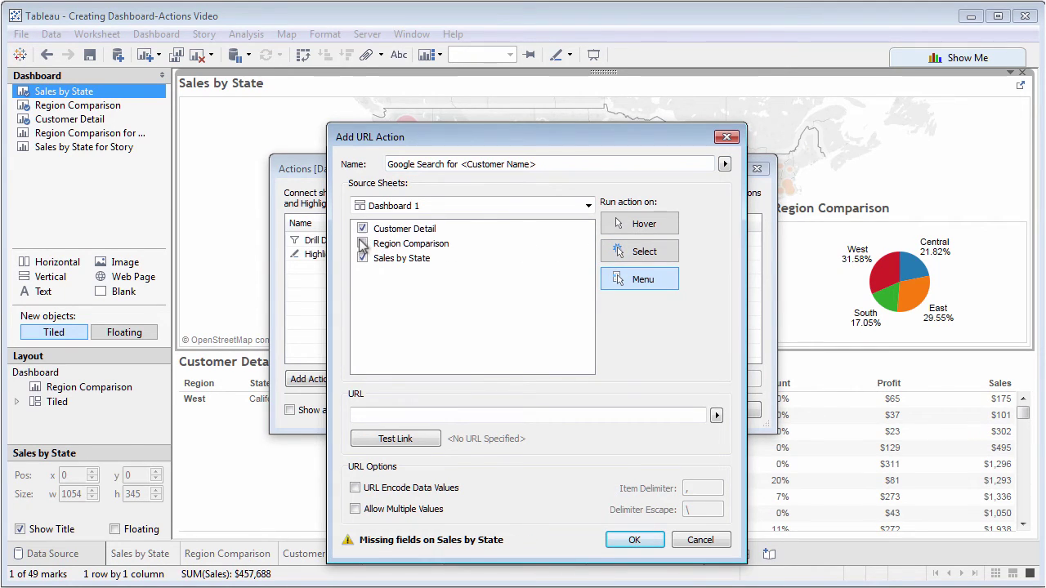
click(363, 258)
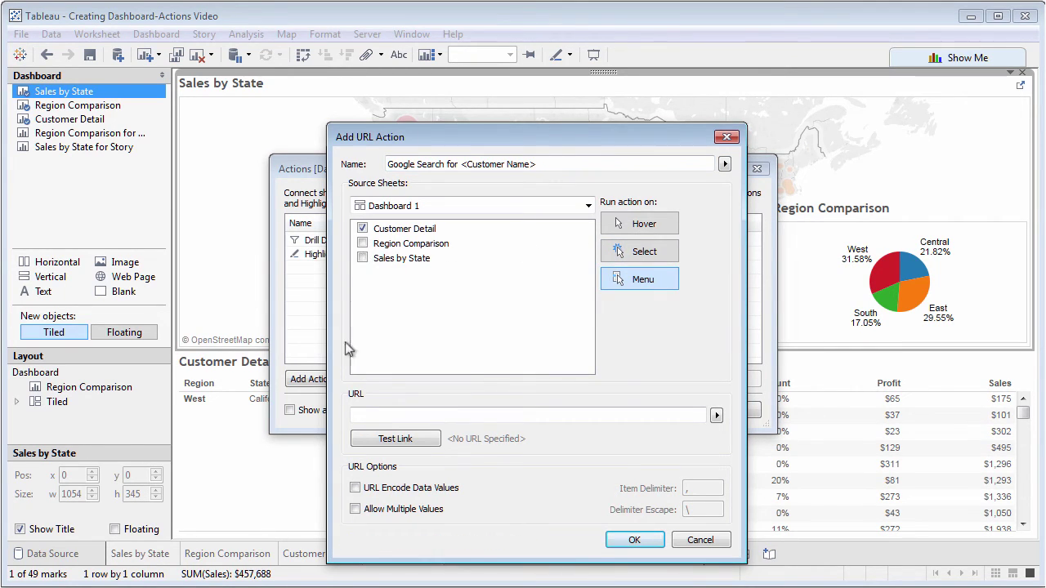
click(364, 413)
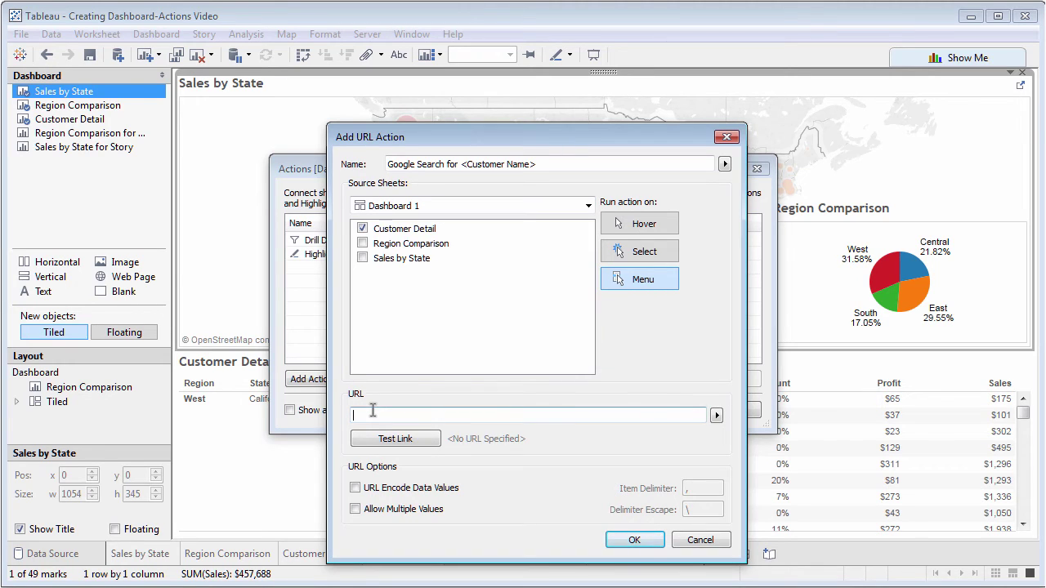
text(https://www.google.com/#q=george+peck)
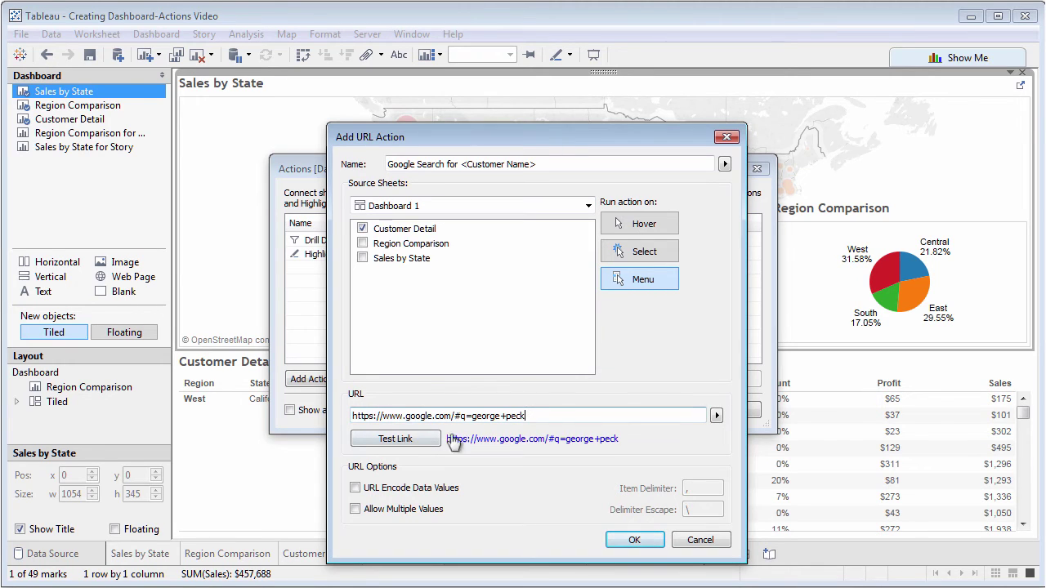
drag(476, 419, 528, 418)
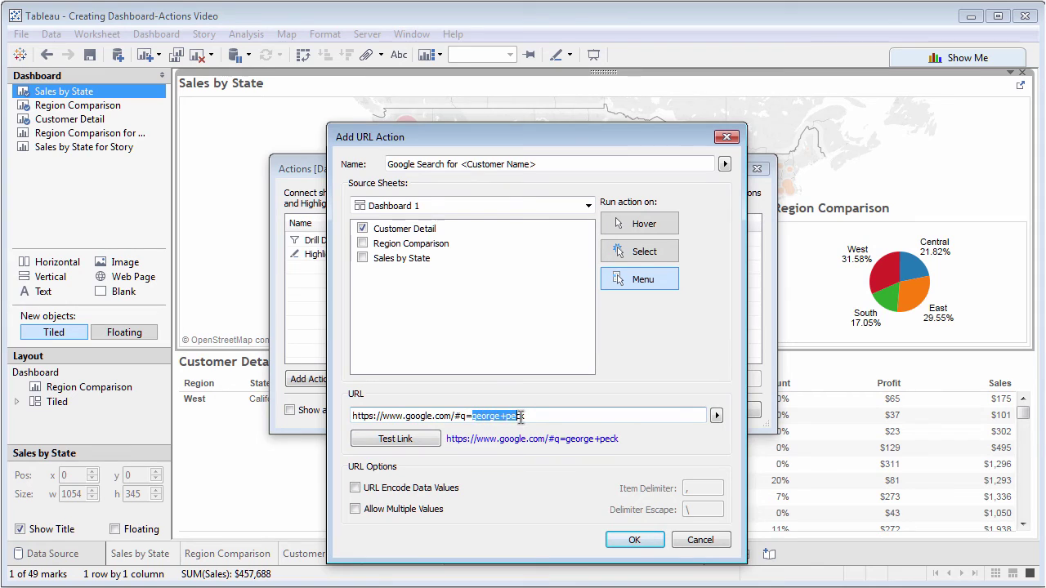
click(716, 416)
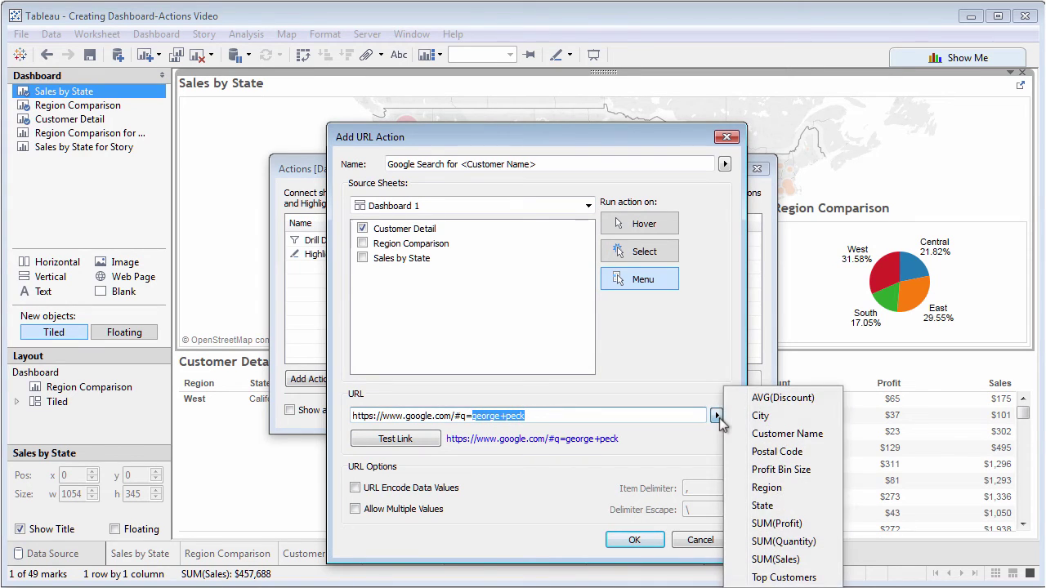
click(768, 435)
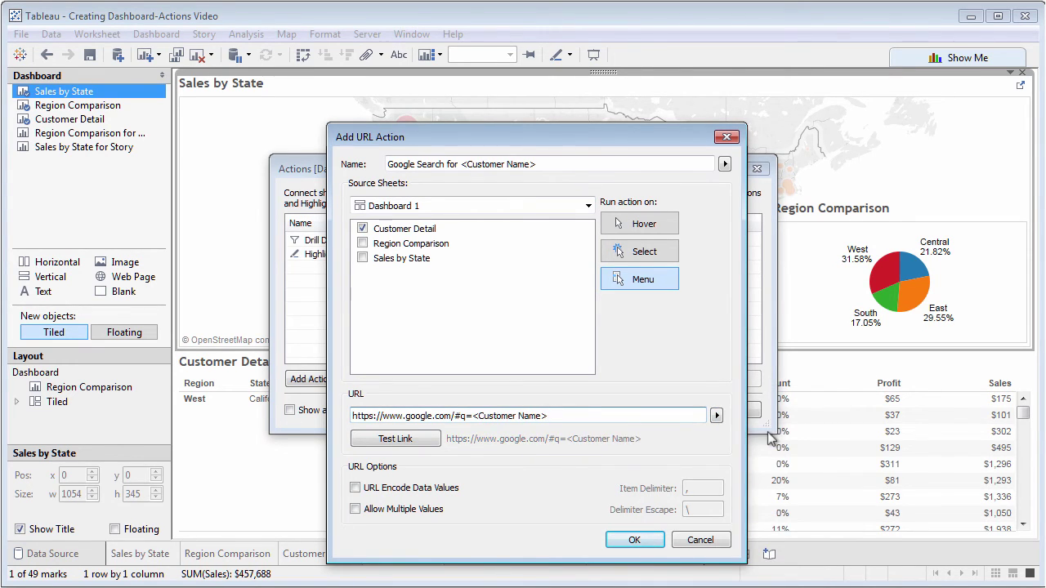
click(634, 541)
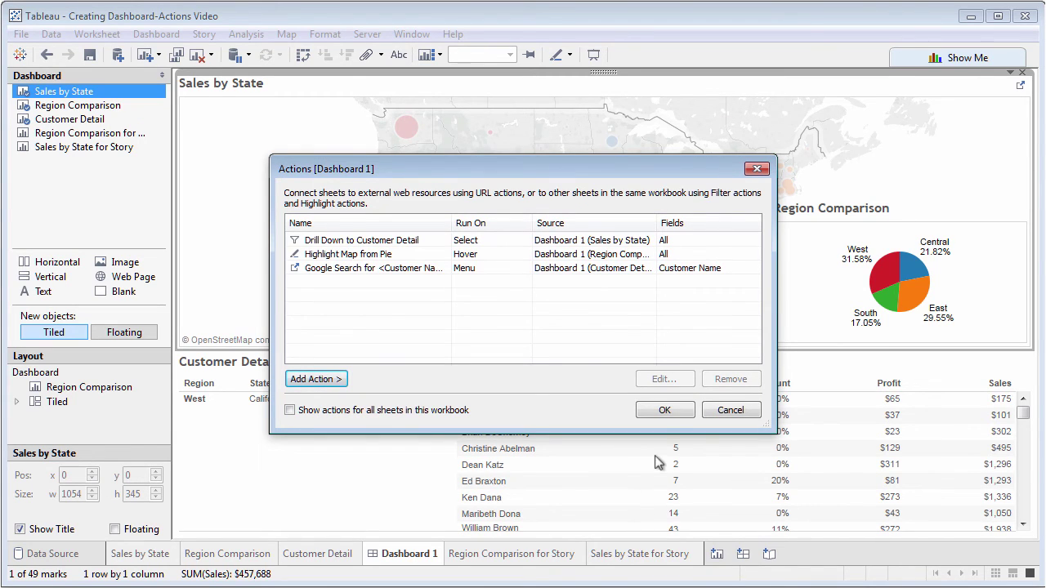
Run the Google search on a Customer Detail customer name from its context menu
click(665, 415)
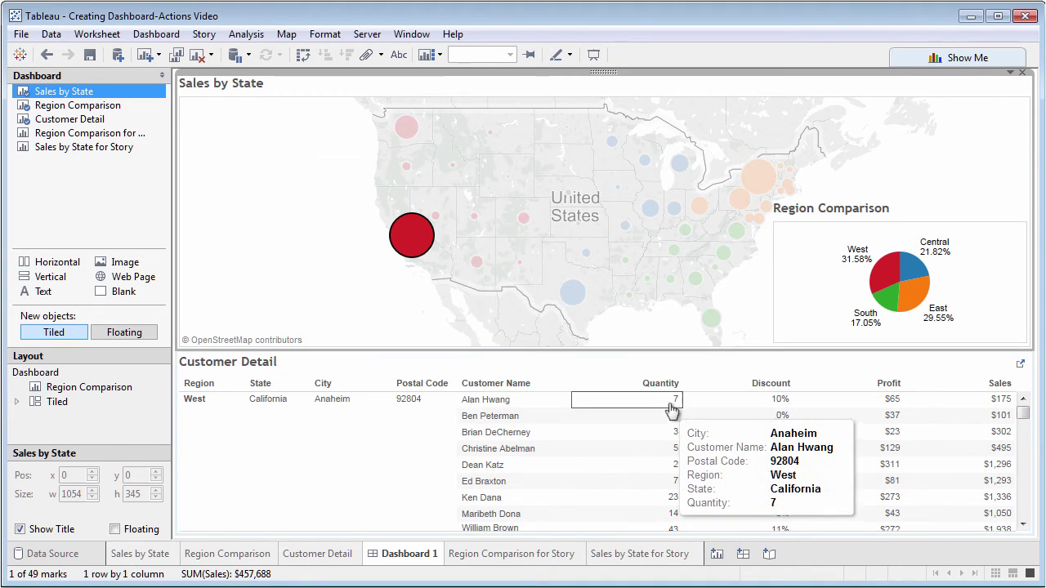
click(670, 400)
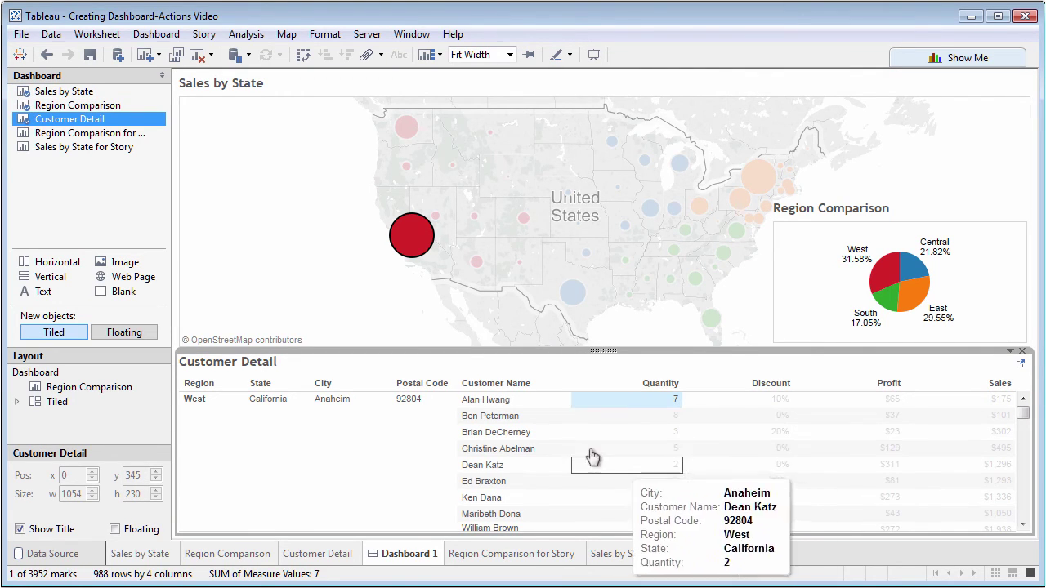
click(511, 418)
right_click(510, 419)
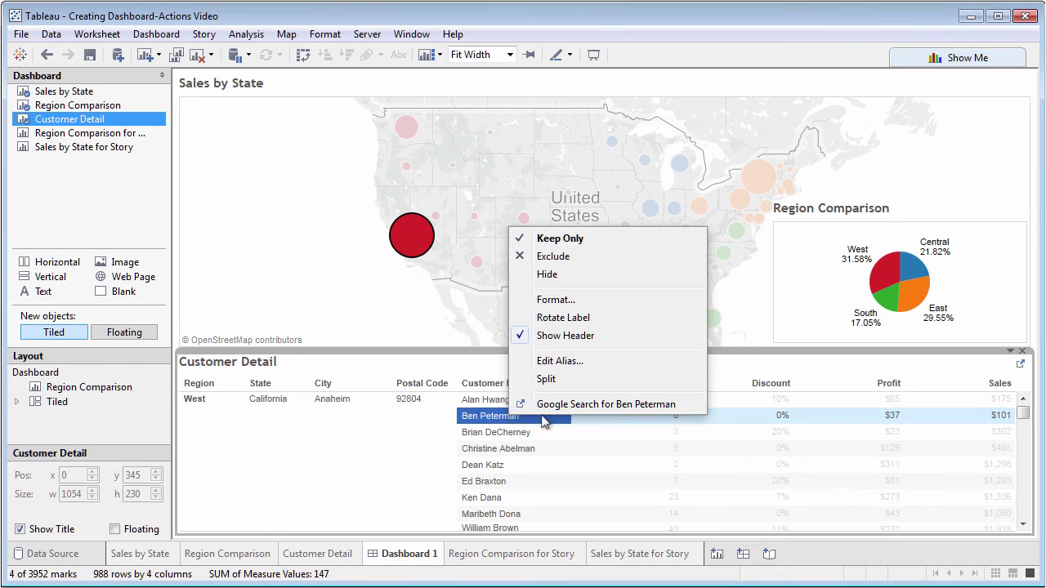
click(591, 405)
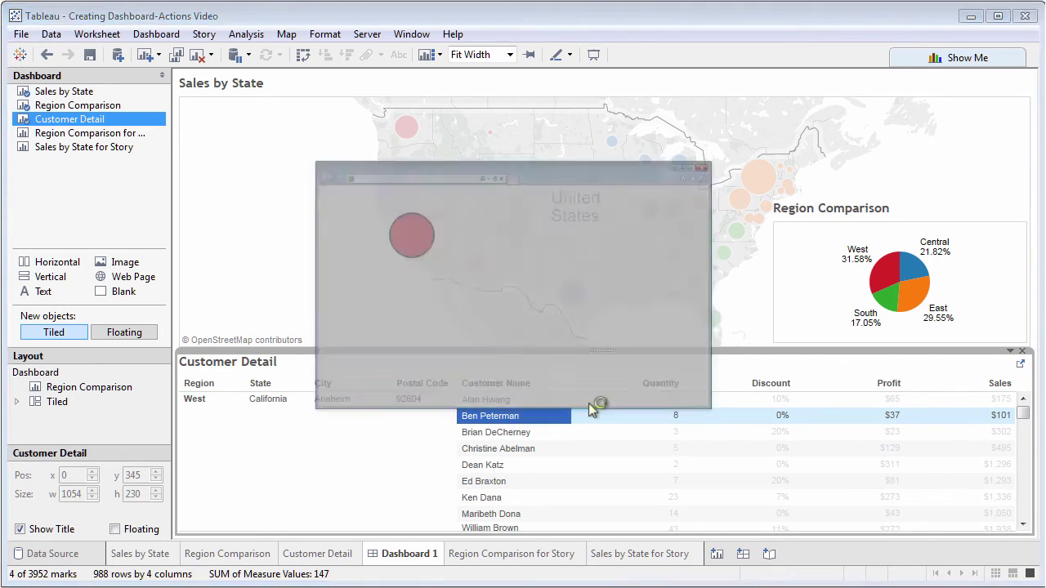